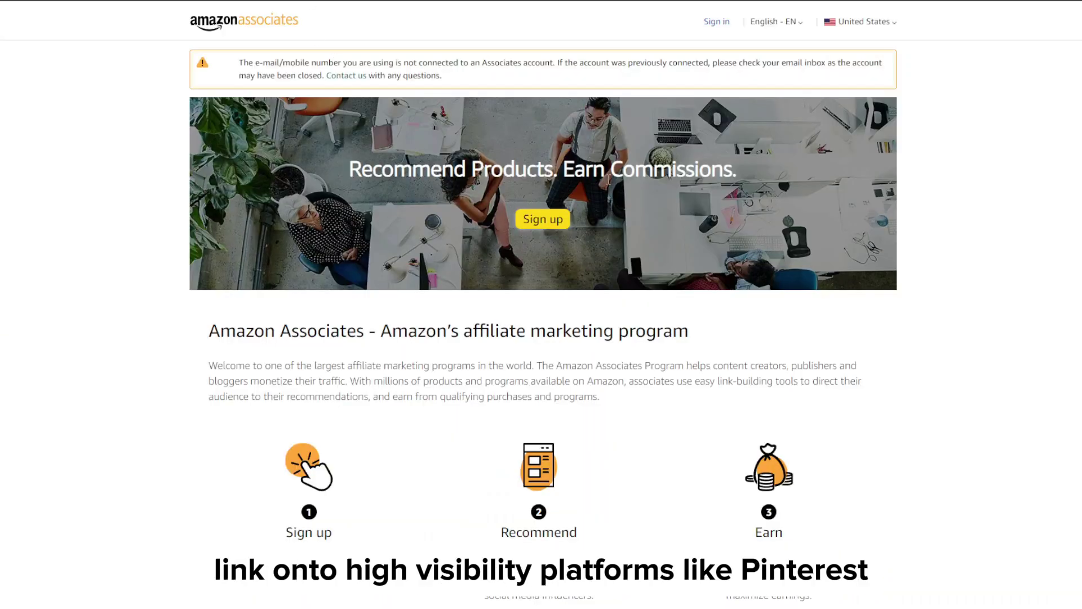
Begin Amazon Associates sign-up and bring up the Account Information step with the payee details.
scroll(1012, 283, down, 3)
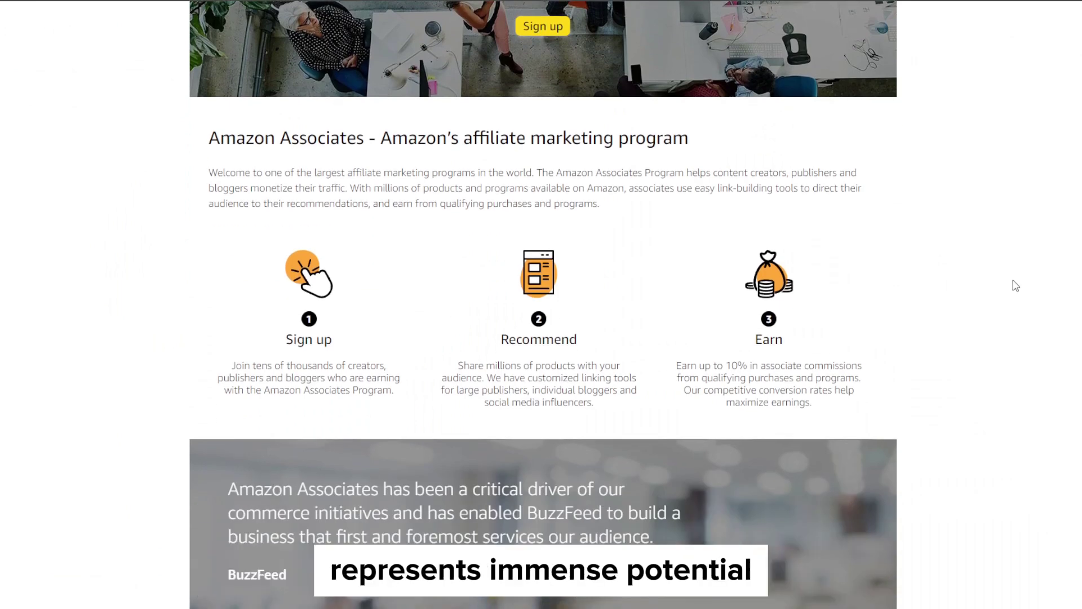
double_click(769, 338)
click(803, 346)
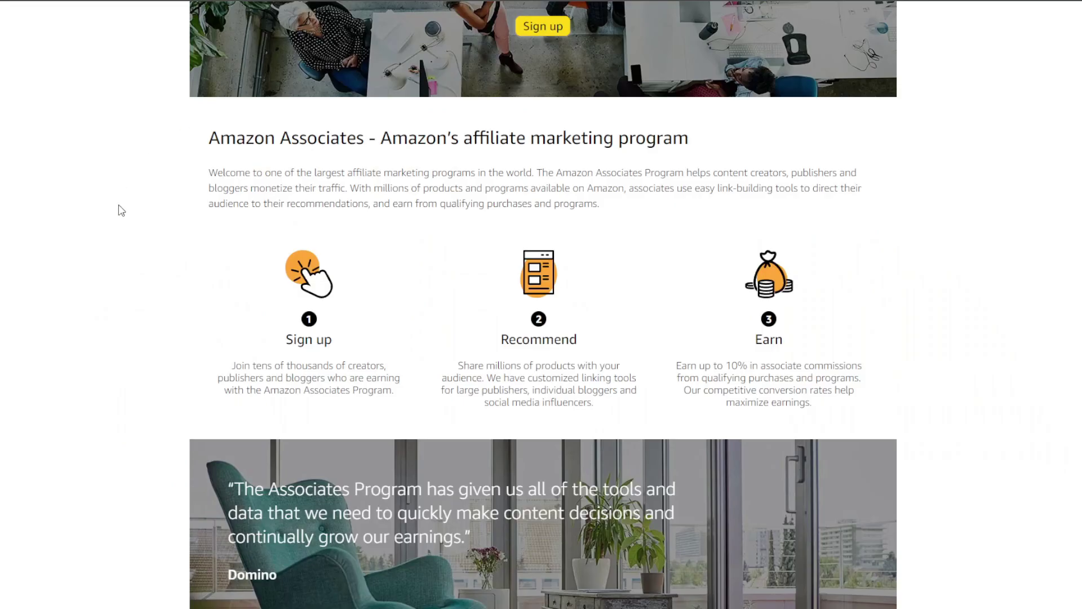
scroll(119, 207, up, 3)
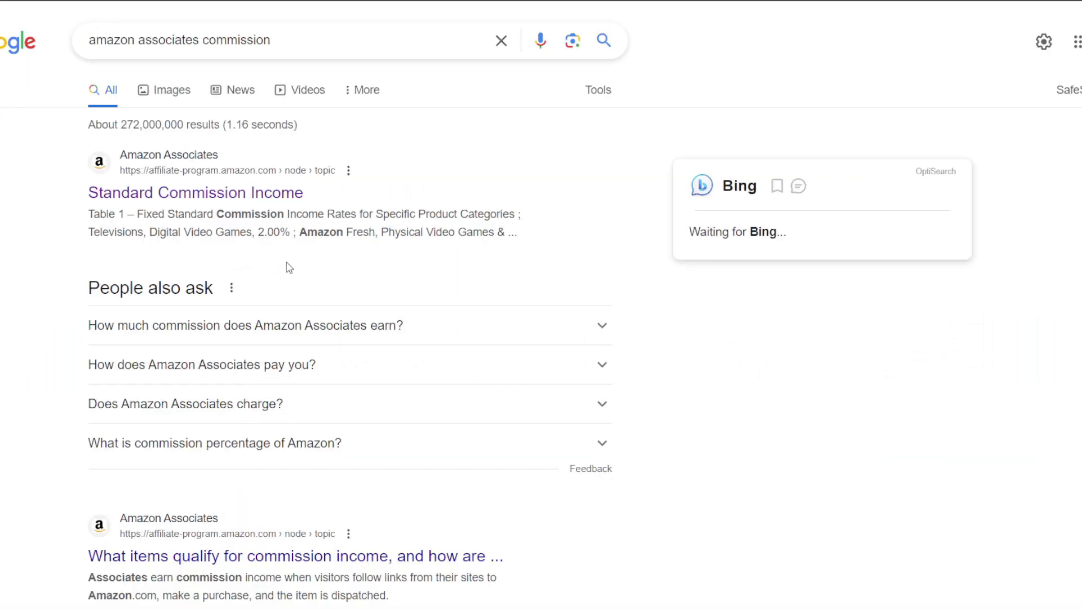
Expand the Amazon Associates commission question to reveal its 1-10% answer, then scroll the results.
click(305, 325)
drag(294, 325, 79, 369)
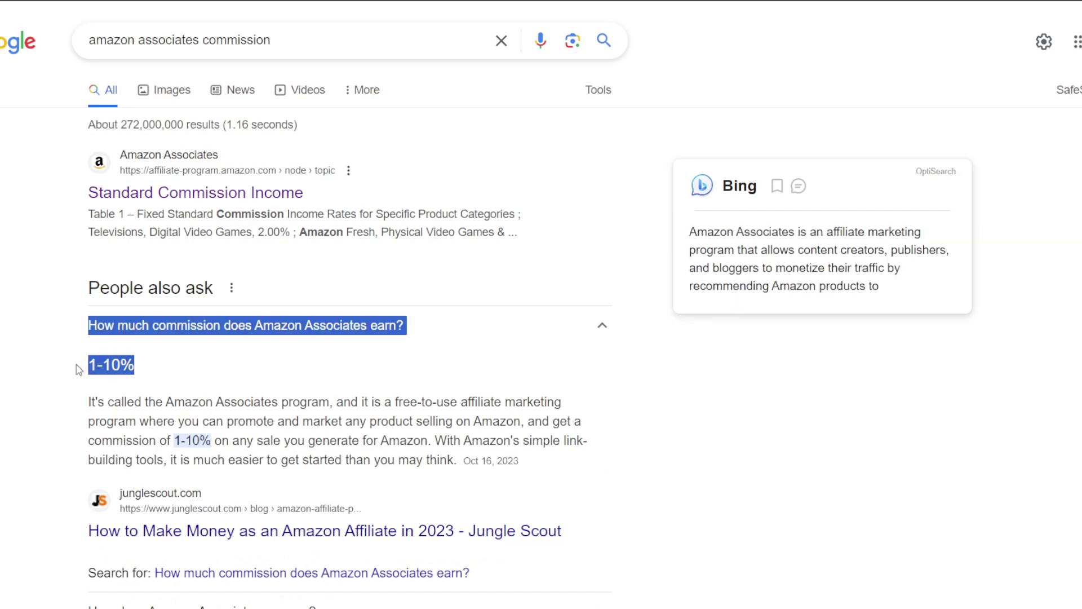
click(78, 372)
scroll(65, 402, down, 3)
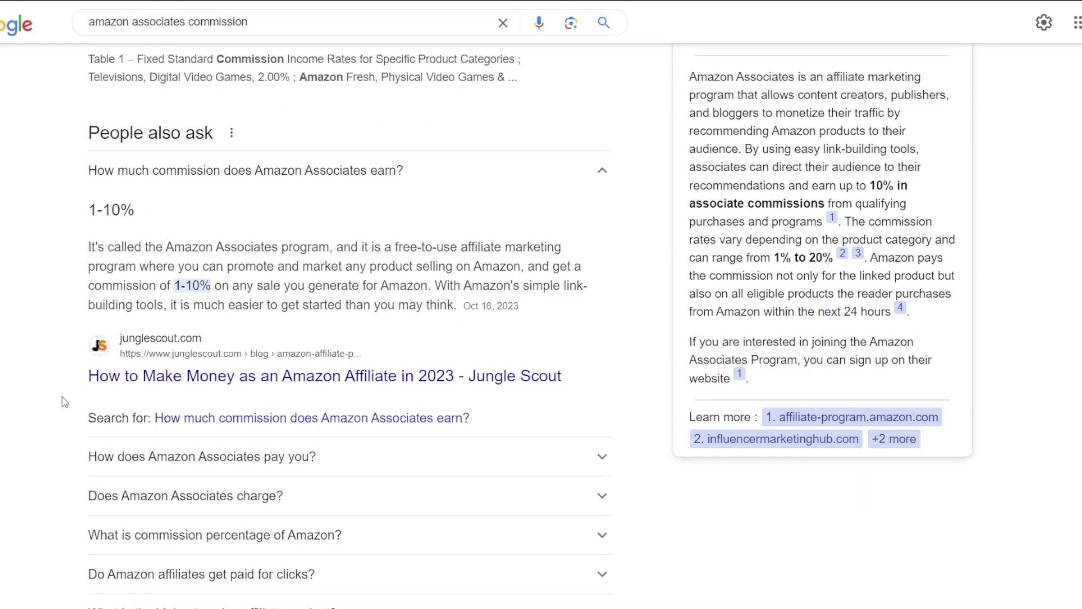
scroll(65, 402, down, 3)
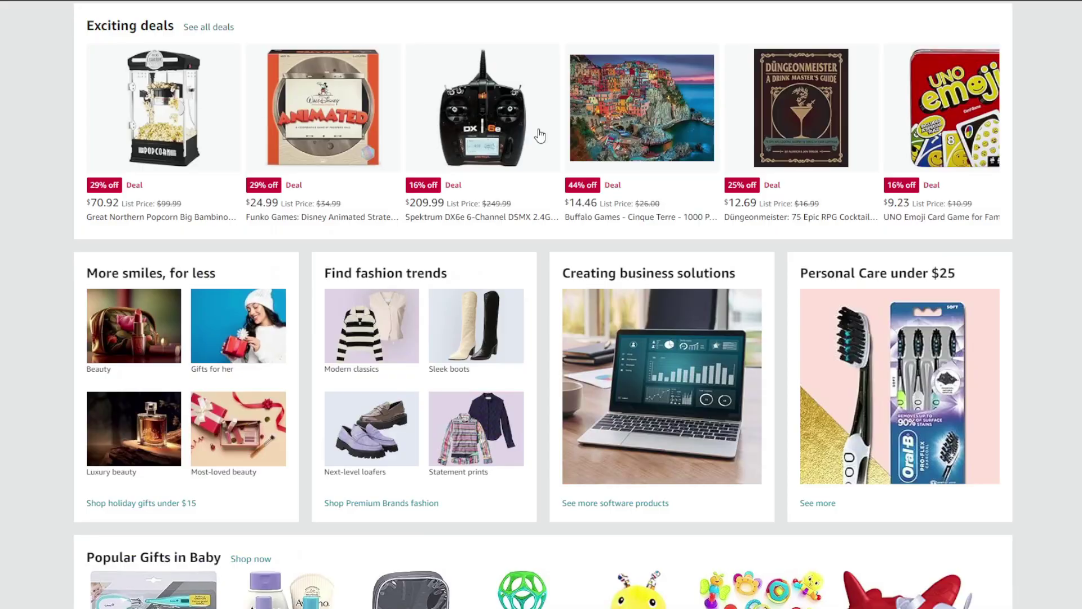
mouse_move(882, 168)
scroll(510, 586, down, 20)
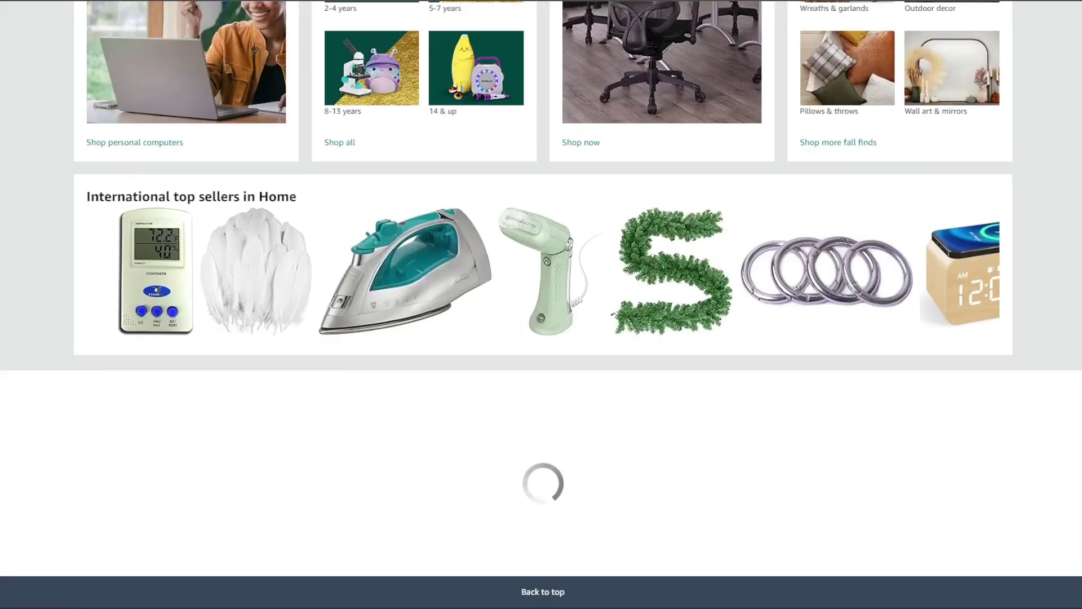
scroll(754, 461, down, 3)
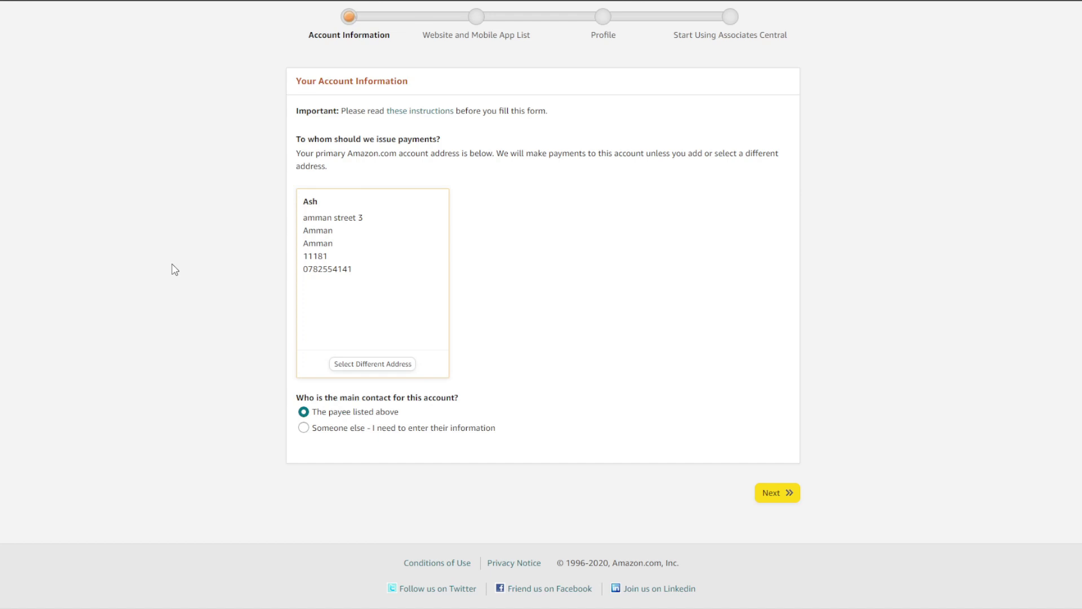
Accept the payee details and add pinterest.com/yourprofile to the account's website list.
scroll(174, 269, up, 2)
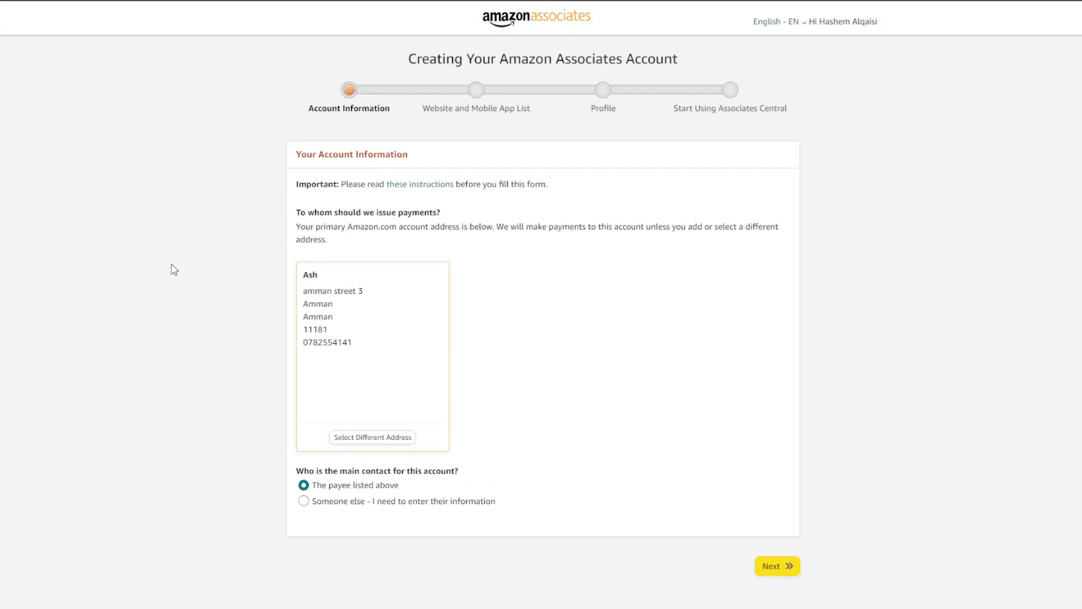
scroll(174, 269, down, 1)
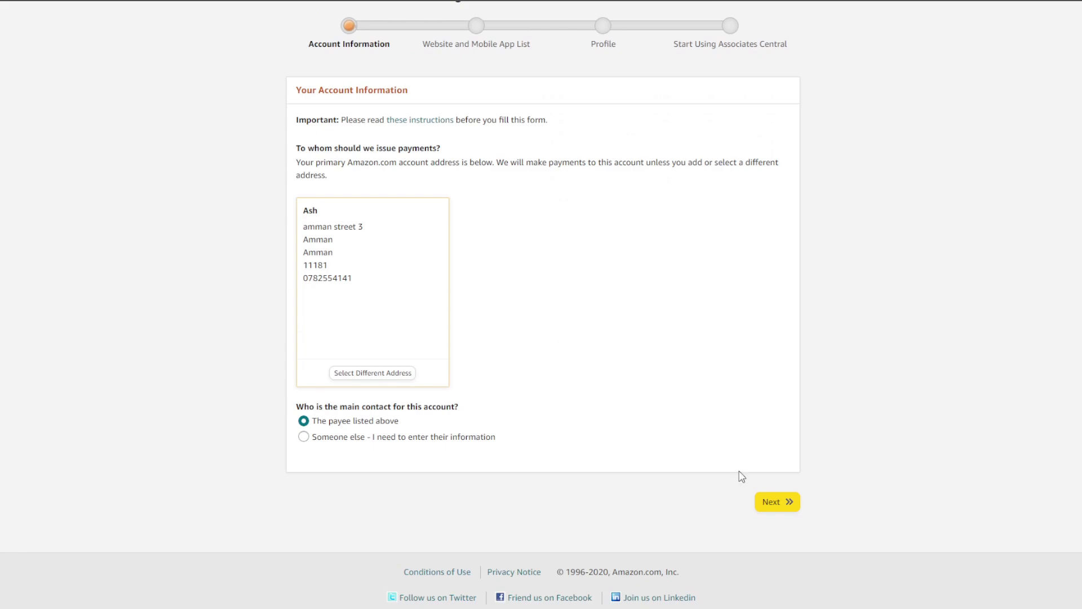
click(771, 498)
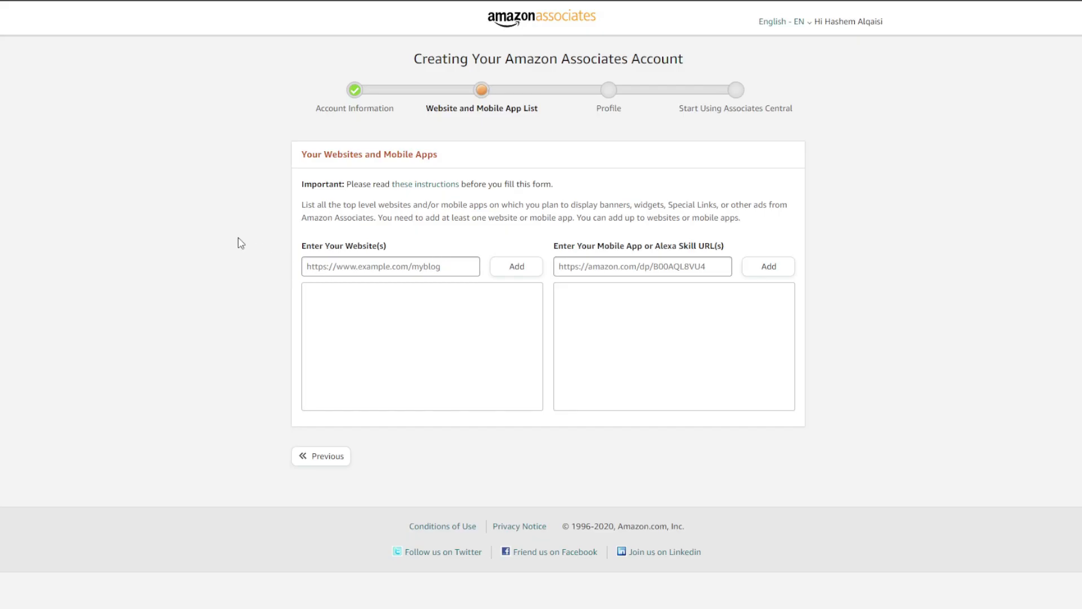
click(392, 271)
text(p)
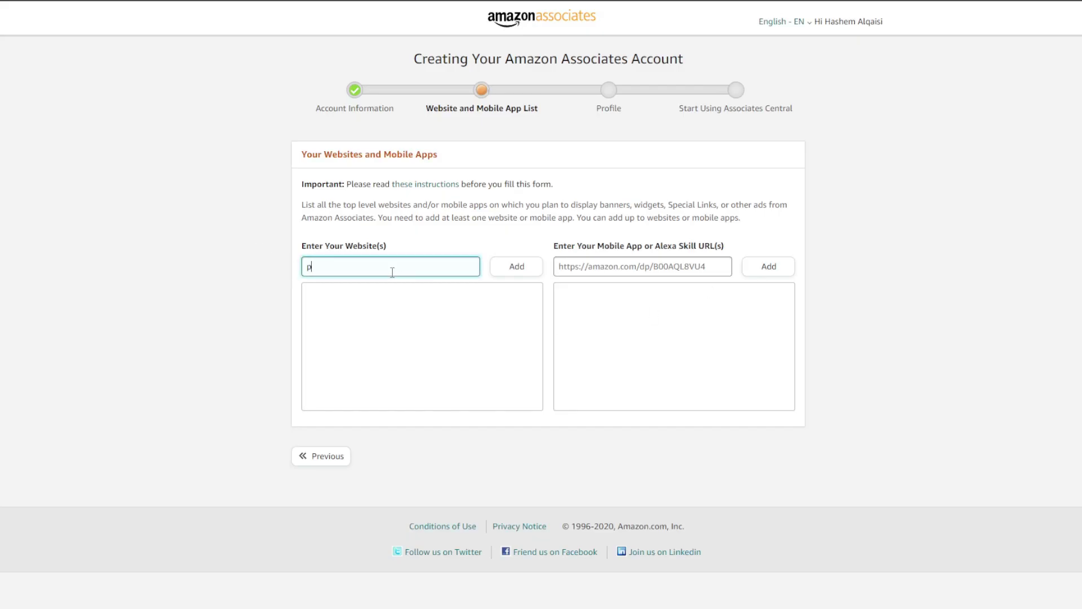
text(interest.com/yourprofile)
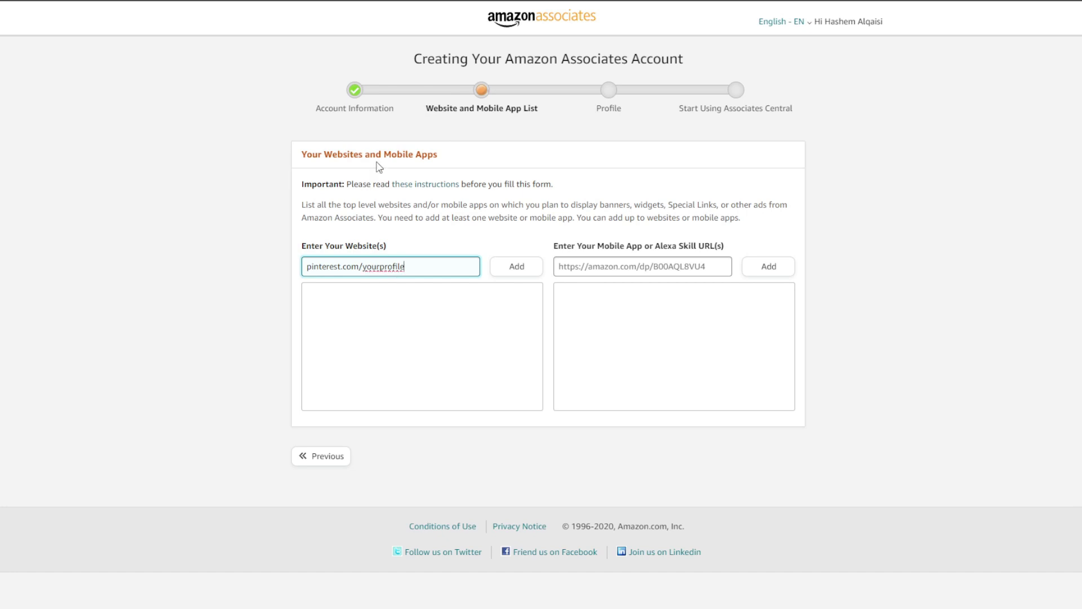
drag(303, 150, 423, 159)
click(452, 157)
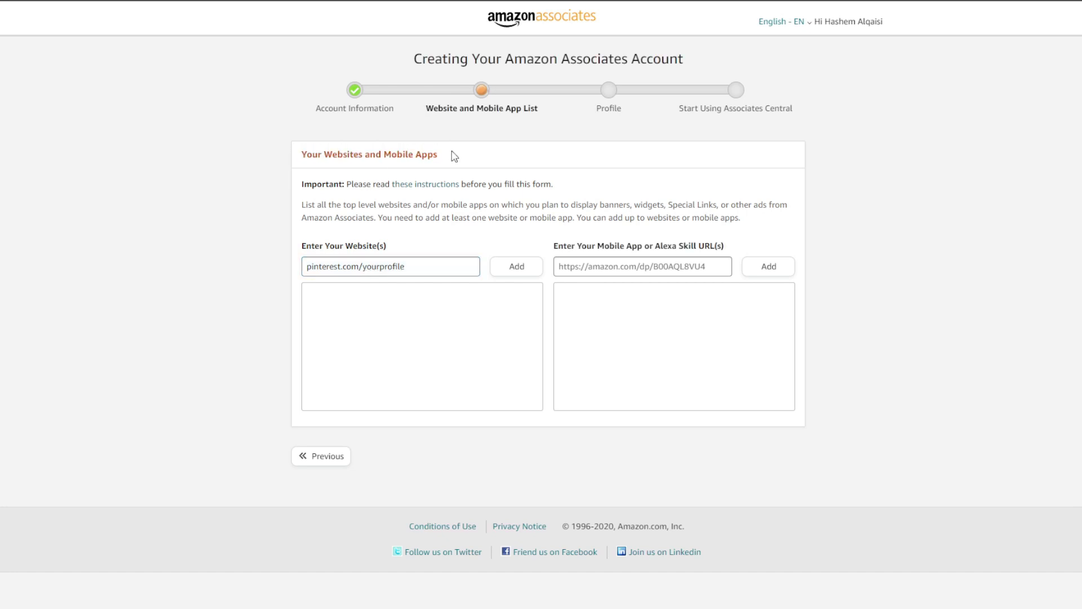
click(530, 273)
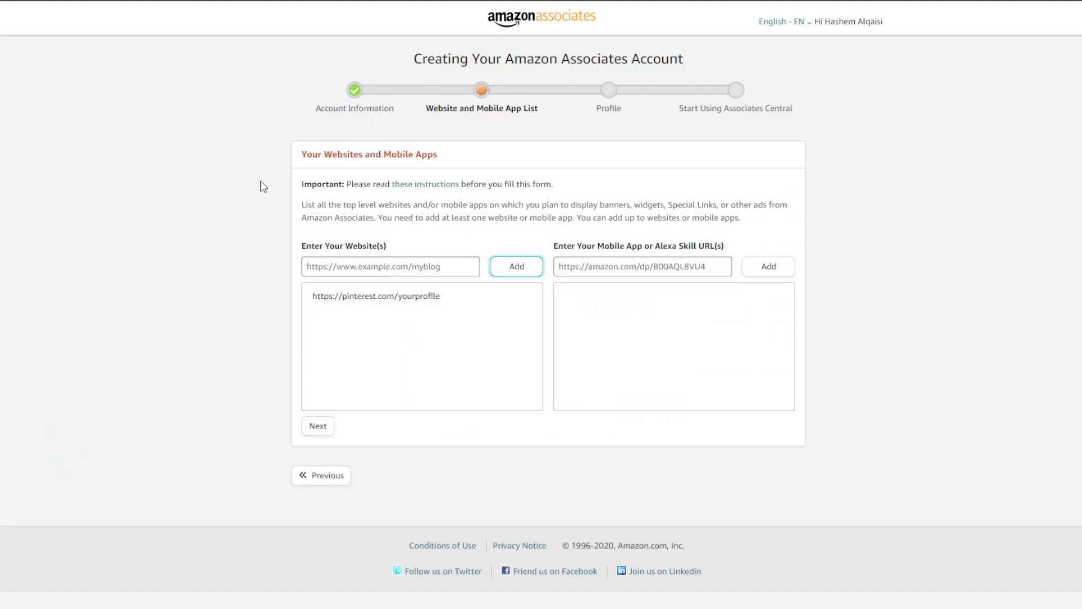
Confirm the website list and answer No to sites aimed at children under 13.
click(313, 432)
click(318, 427)
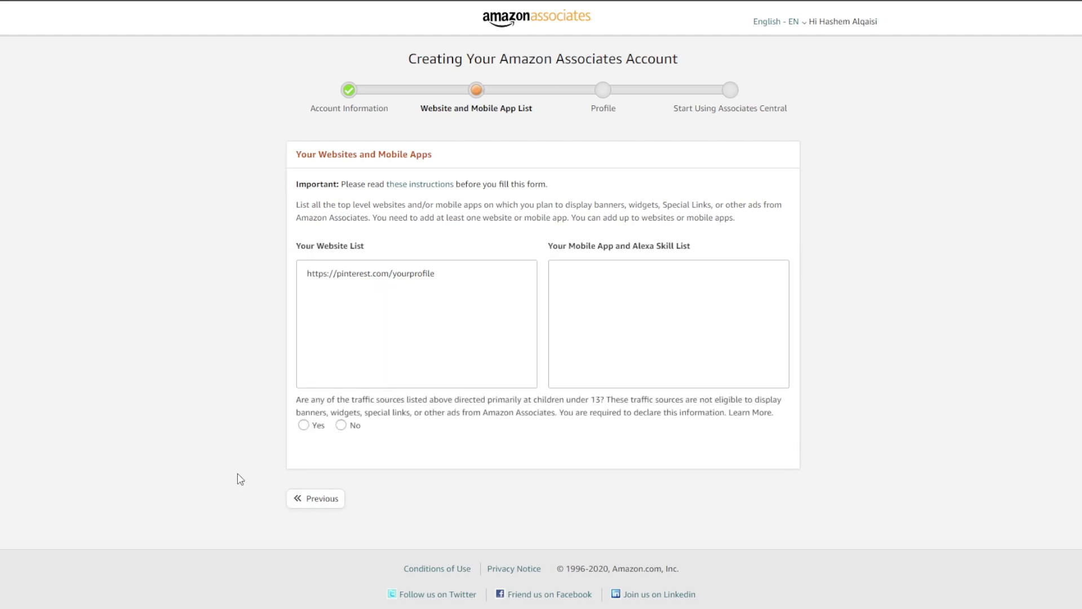
click(343, 427)
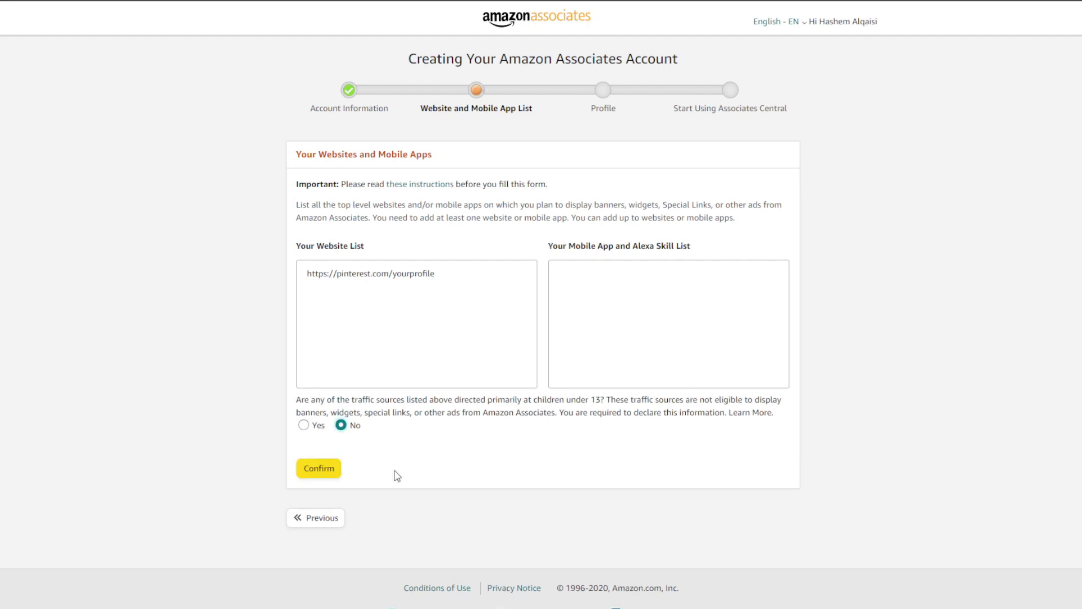
click(321, 472)
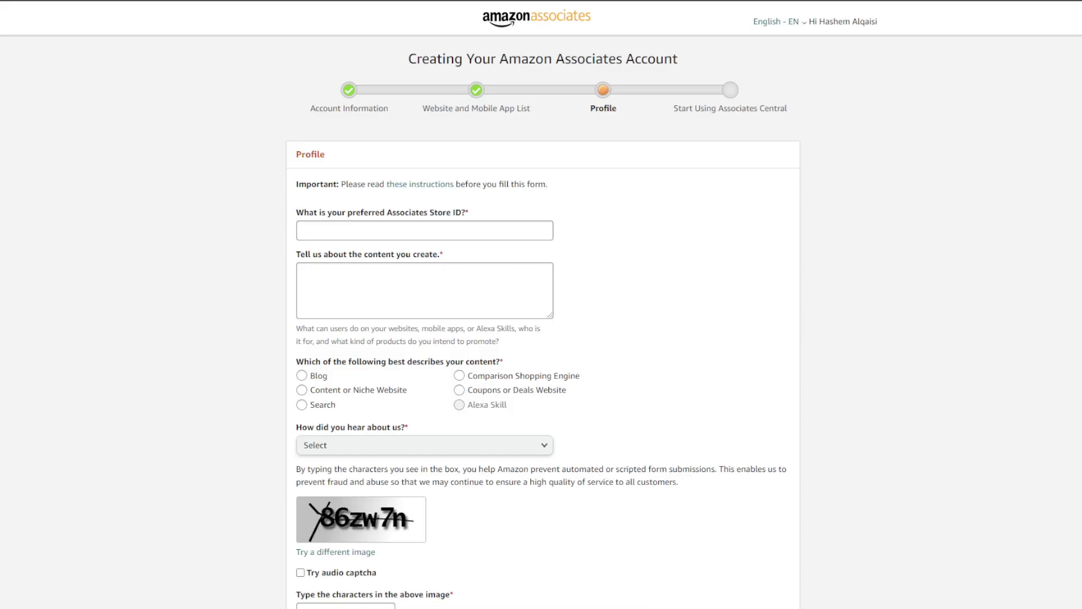
Scroll the unfilled Profile form, then move to the Amazon store page with its Become an Affiliate link.
scroll(541, 304, down, 1)
scroll(541, 304, up, 1)
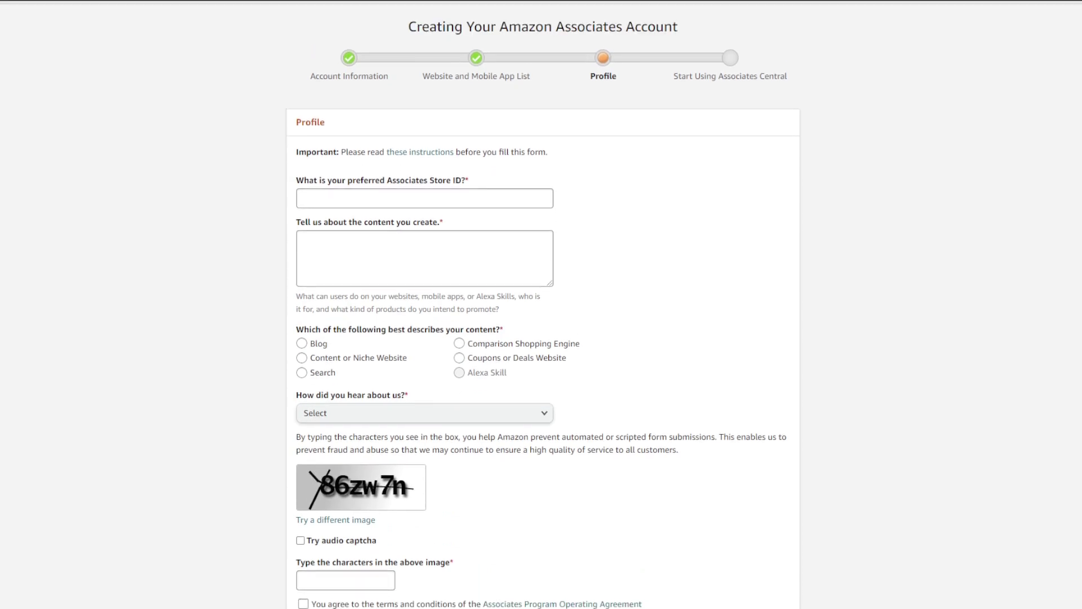
scroll(541, 304, down, 1)
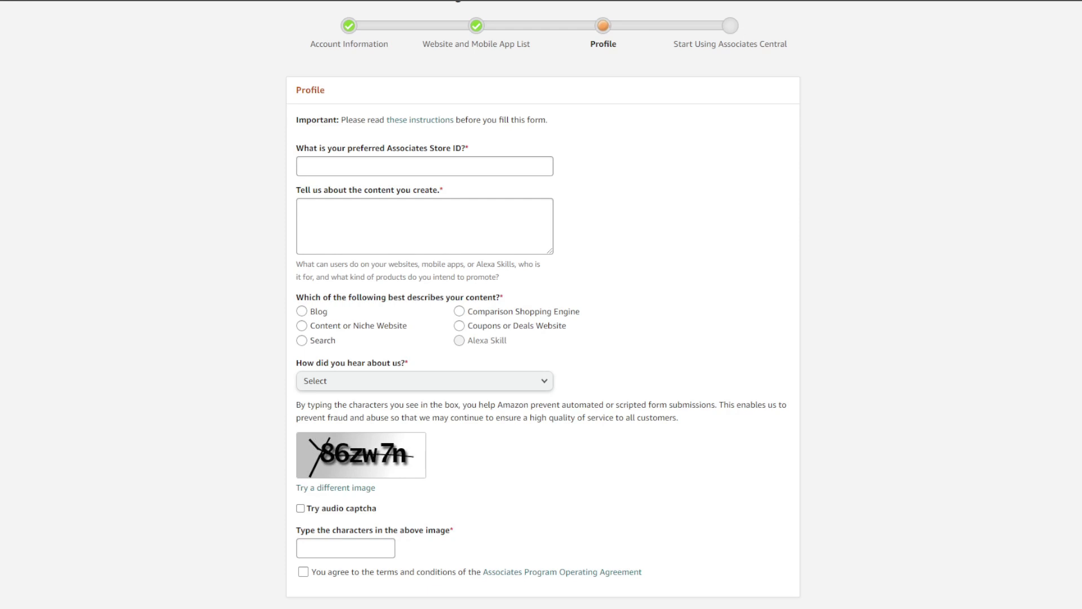
scroll(543, 304, down, 1)
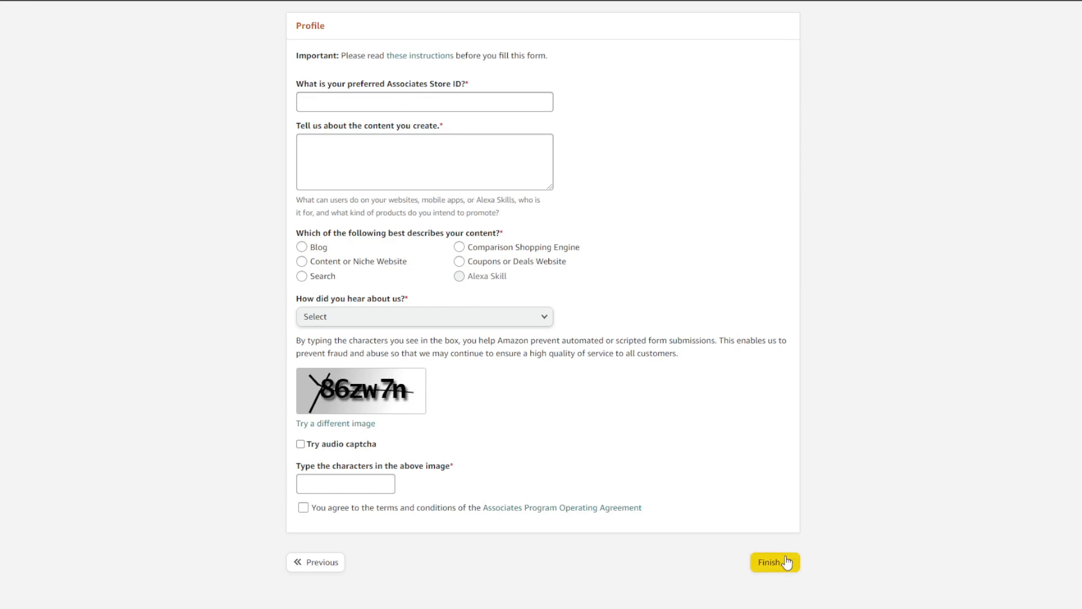
scroll(583, 495, up, 1)
scroll(583, 494, up, 2)
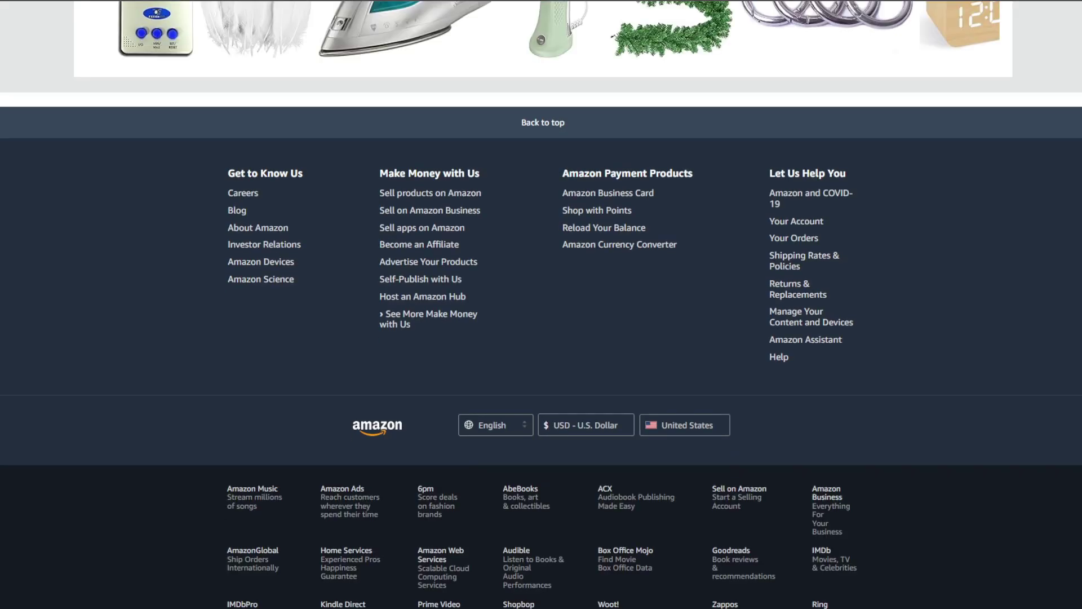
Return to the top of Amazon's home page and open Today's holiday deals from the Deals in PCs card.
scroll(181, 357, up, 15)
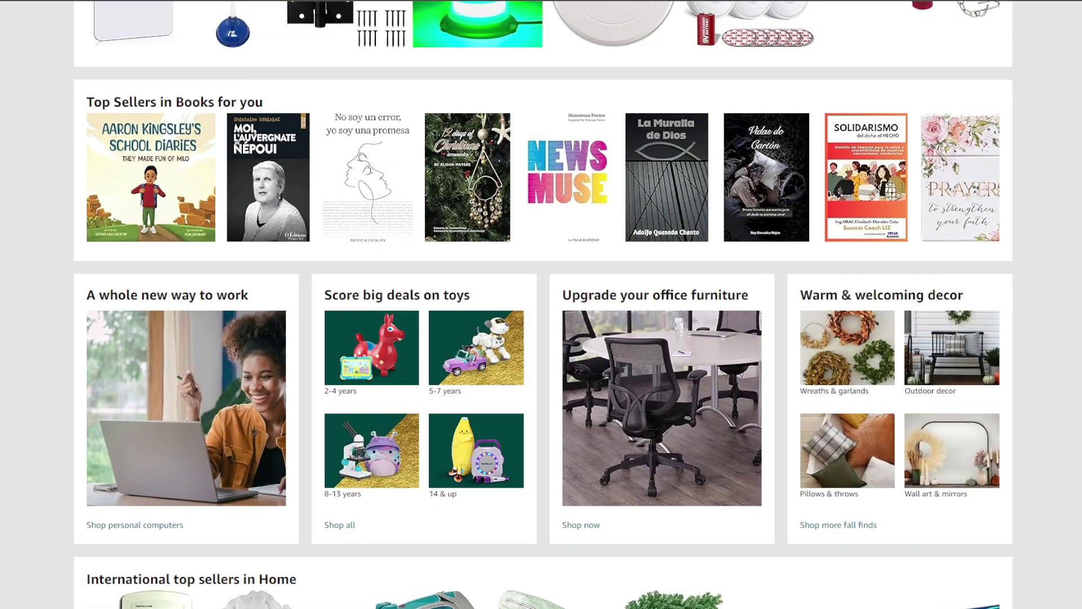
scroll(543, 304, up, 15)
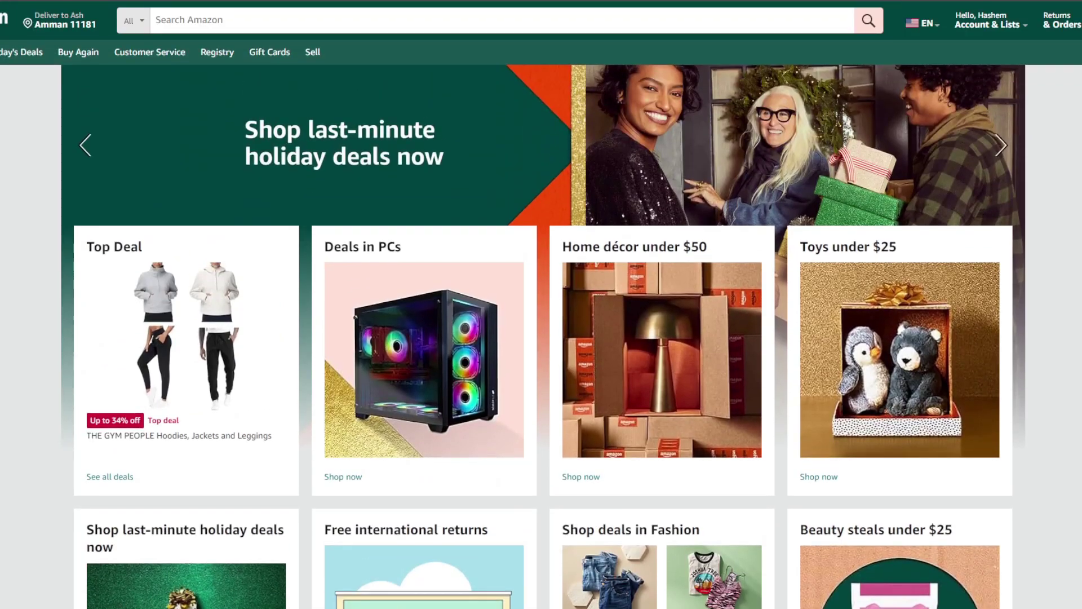
scroll(541, 304, down, 1)
scroll(541, 305, up, 1)
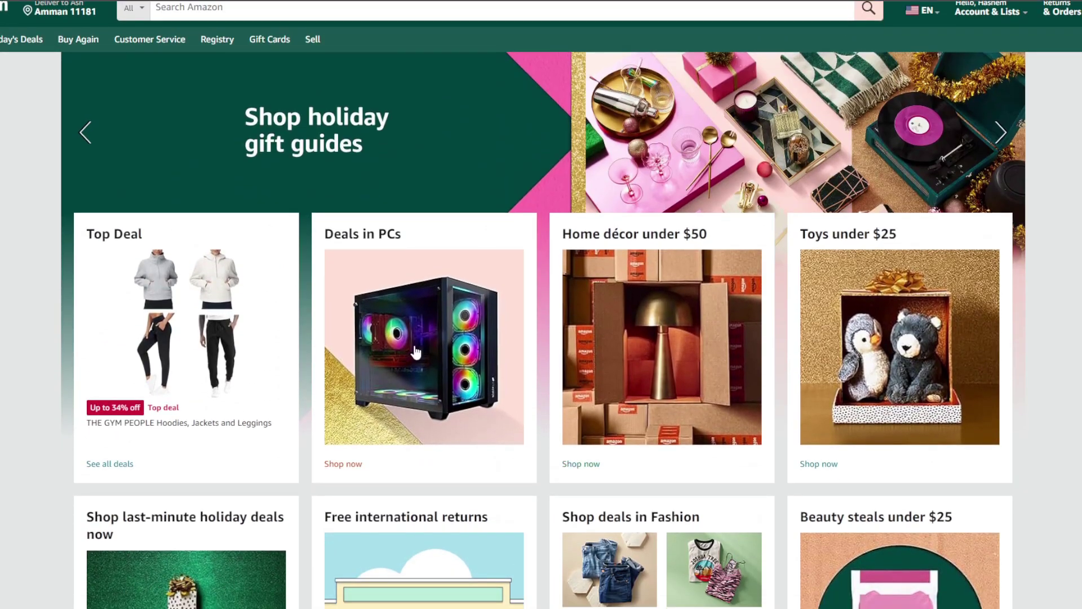
click(414, 345)
Browse the holiday deal grid of discounted items like Amazon Fire Tablets and Samsung Monitors.
scroll(411, 350, down, 3)
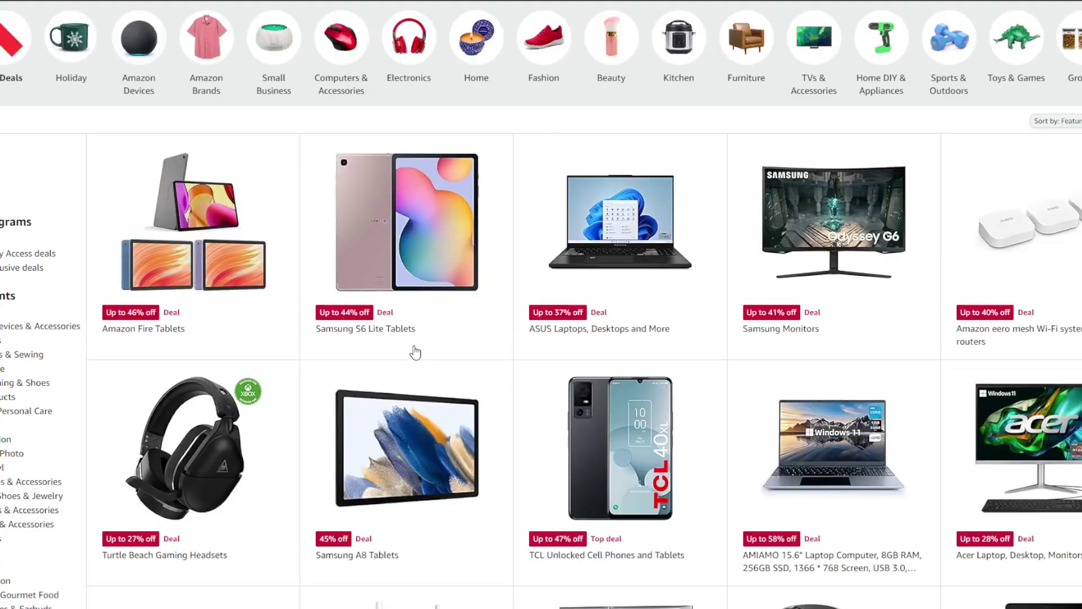
scroll(346, 364, up, 6)
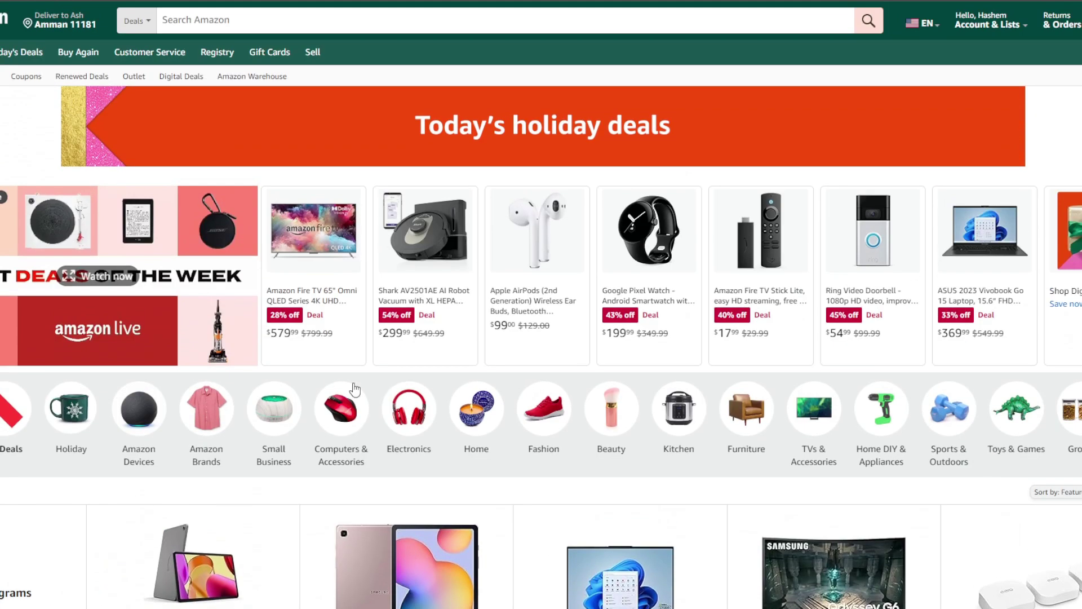
scroll(258, 366, down, 1)
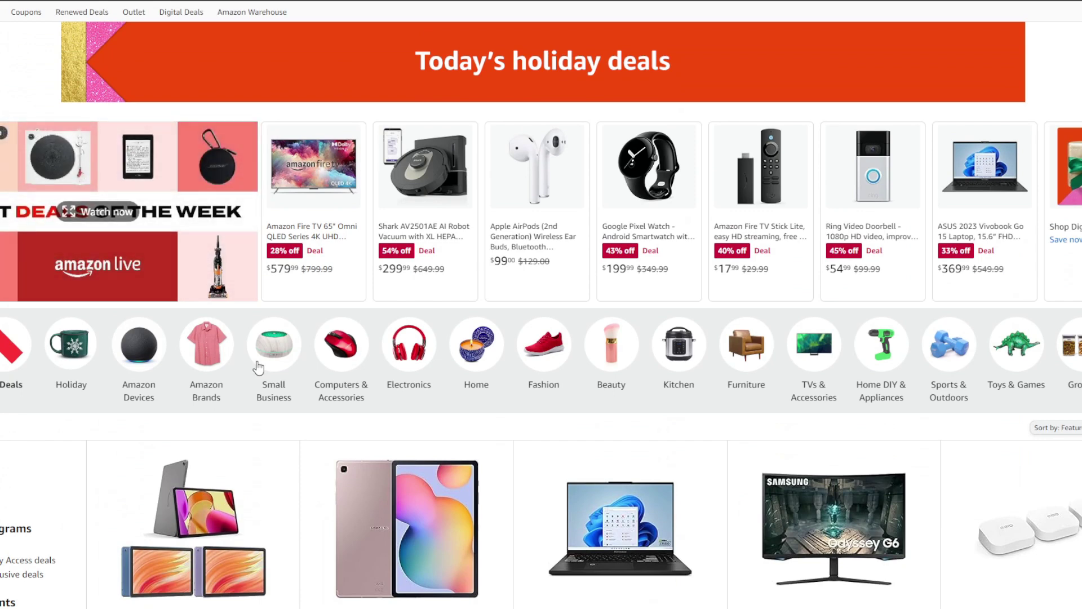
scroll(258, 367, down, 2)
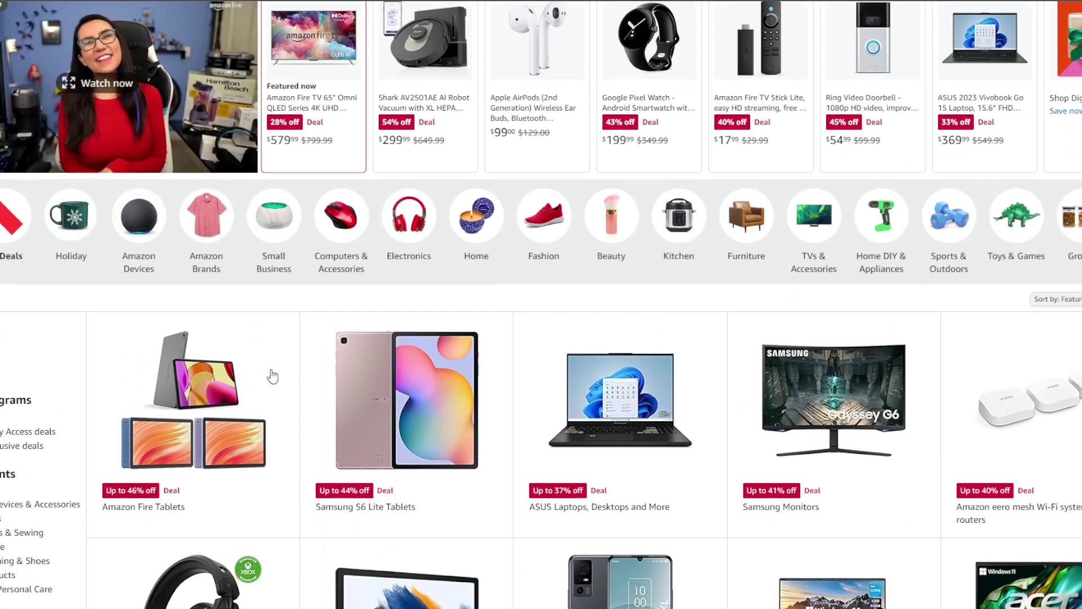
scroll(273, 379, up, 1)
scroll(276, 383, down, 4)
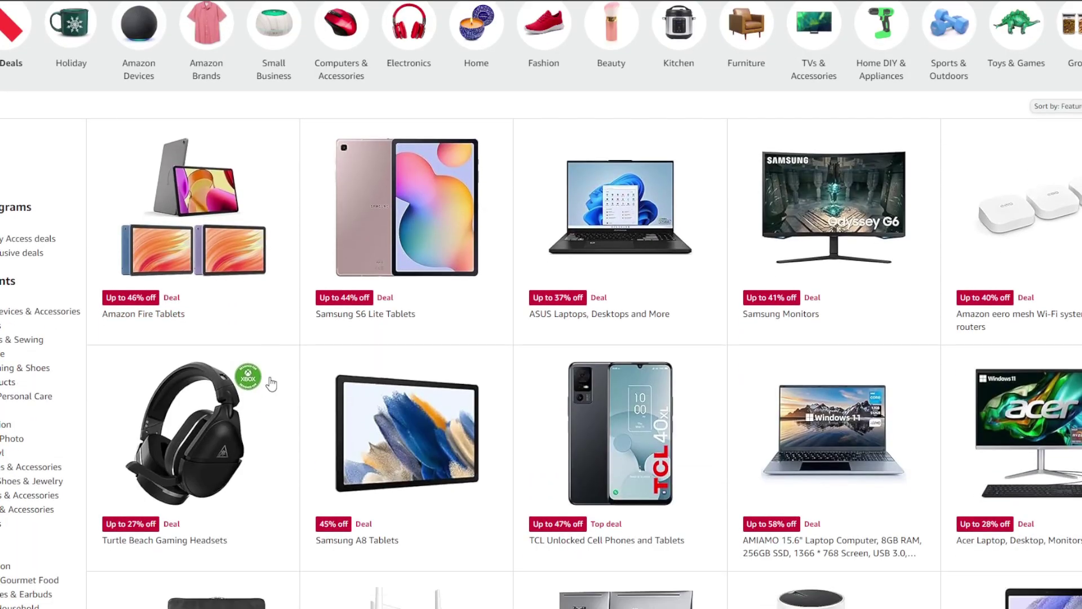
scroll(272, 383, down, 5)
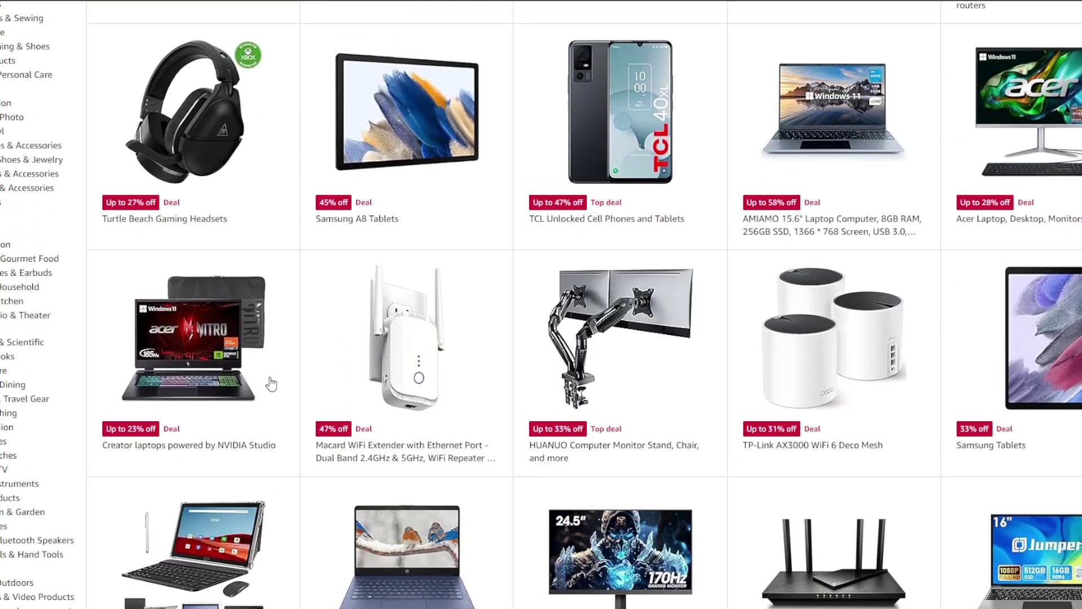
scroll(271, 383, up, 5)
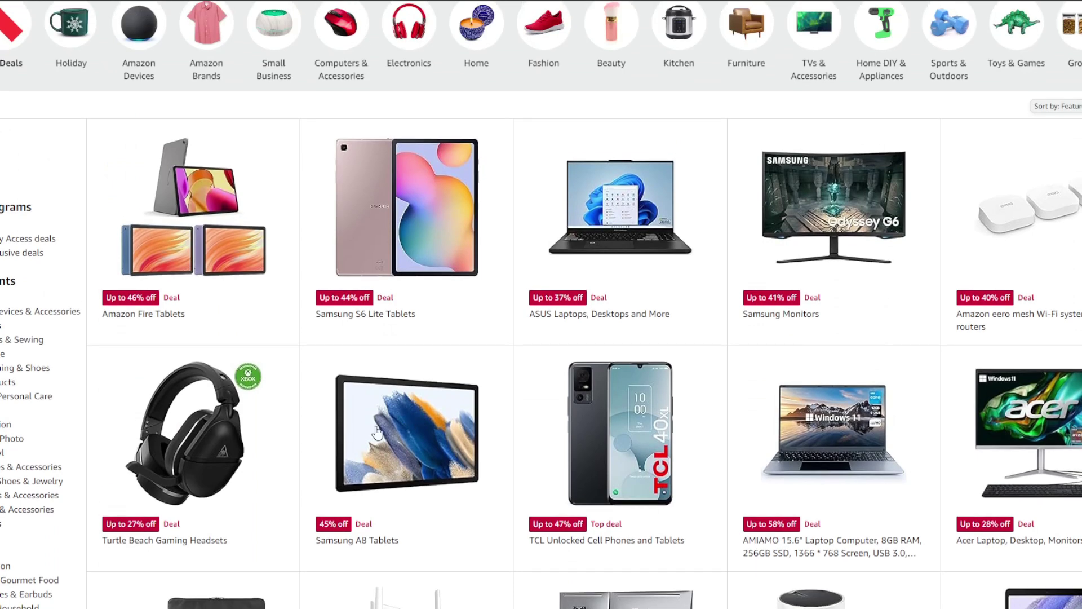
scroll(376, 432, up, 1)
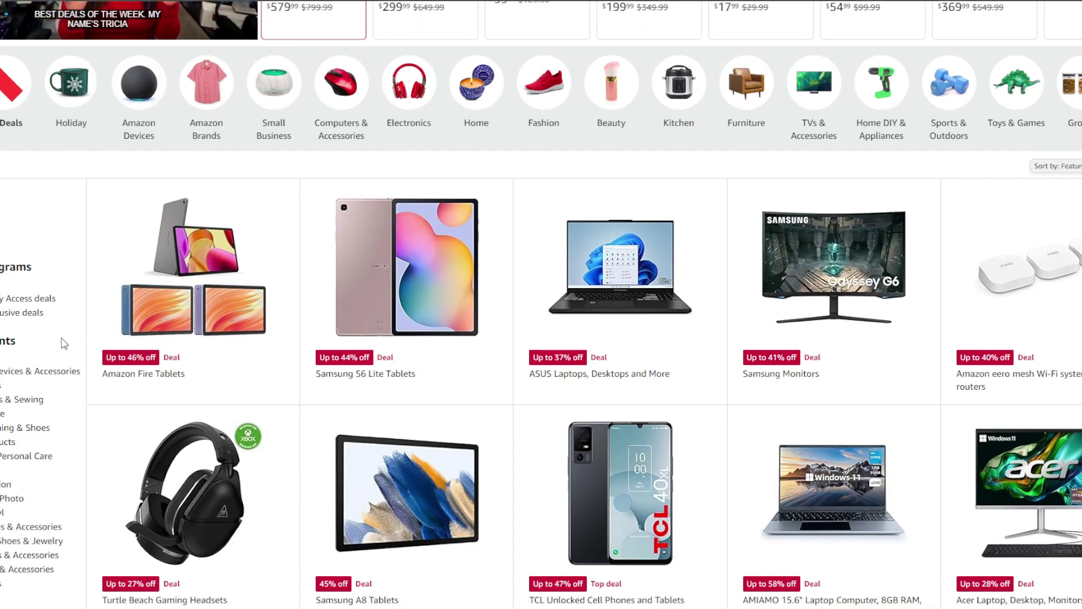
scroll(66, 357, down, 4)
scroll(101, 442, down, 6)
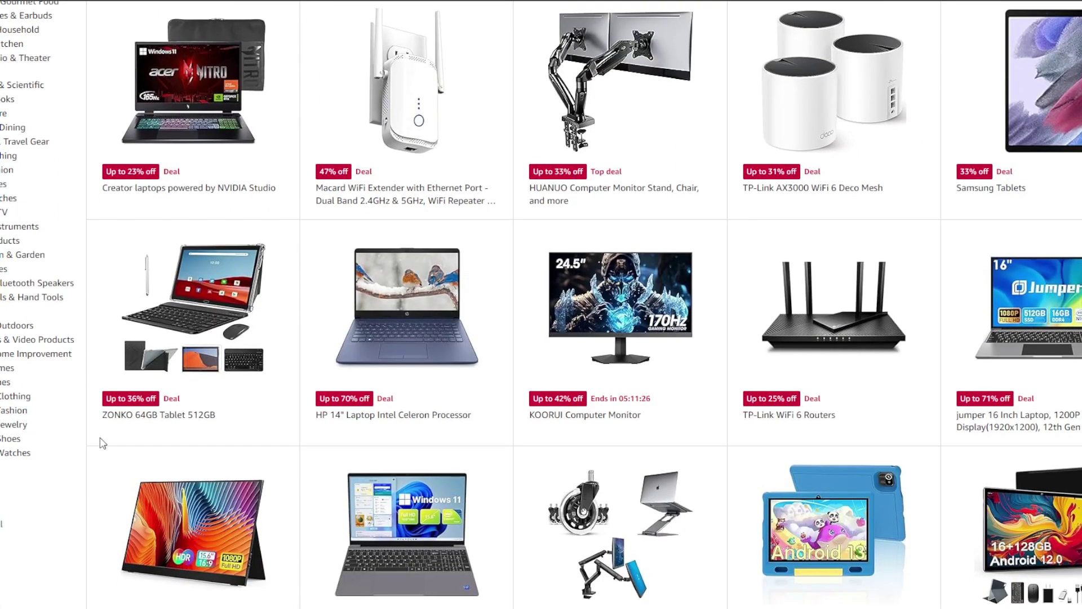
scroll(101, 442, down, 3)
scroll(102, 417, up, 11)
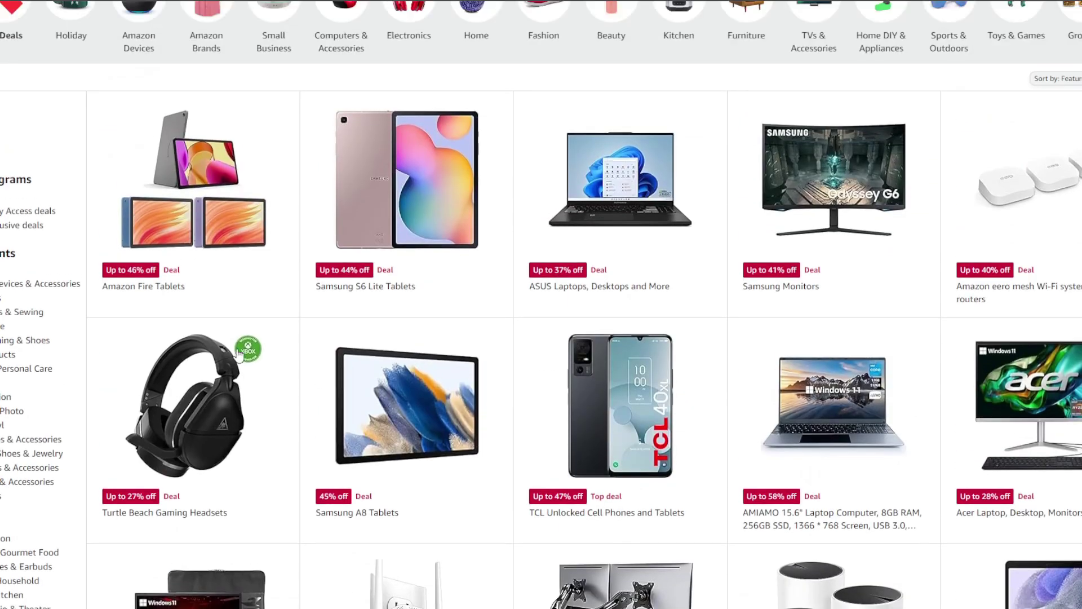
scroll(238, 355, up, 7)
Search Amazon for 'luxury beauty' and scroll through the spa gift basket results.
click(349, 22)
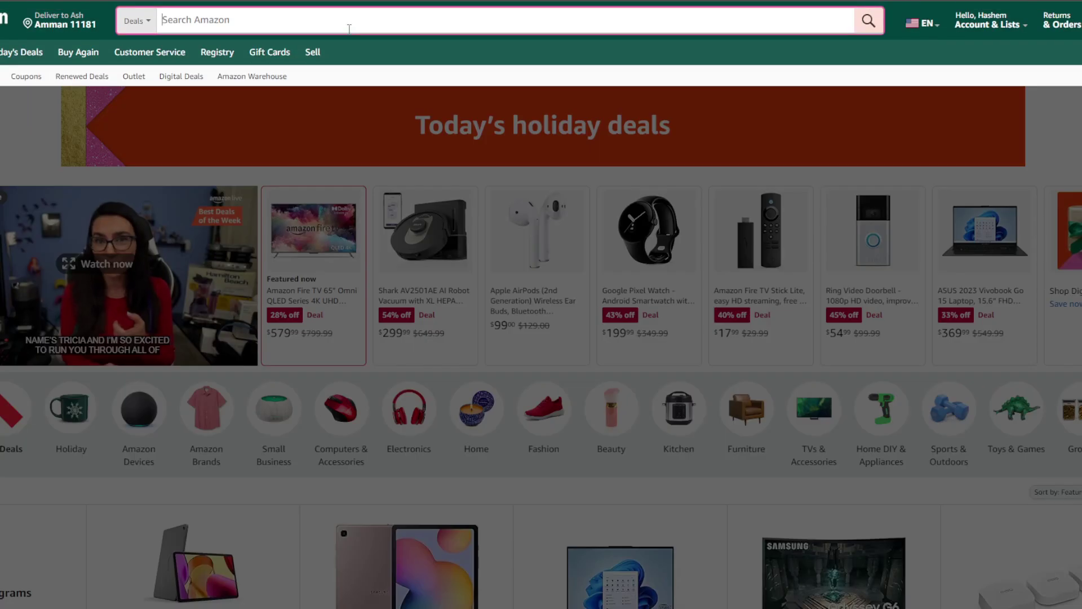
text(luxur)
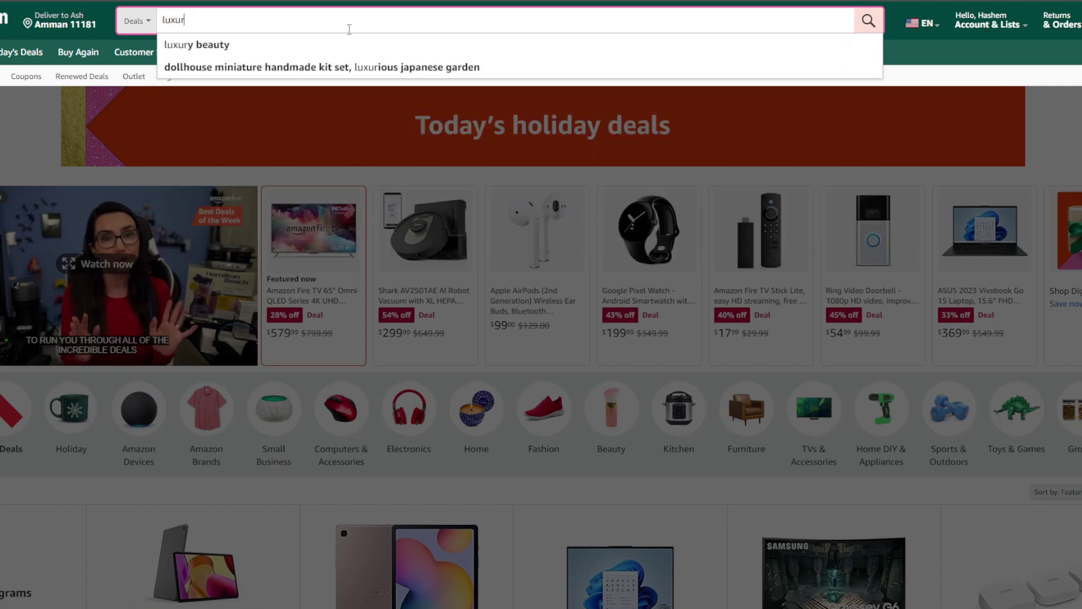
click(374, 45)
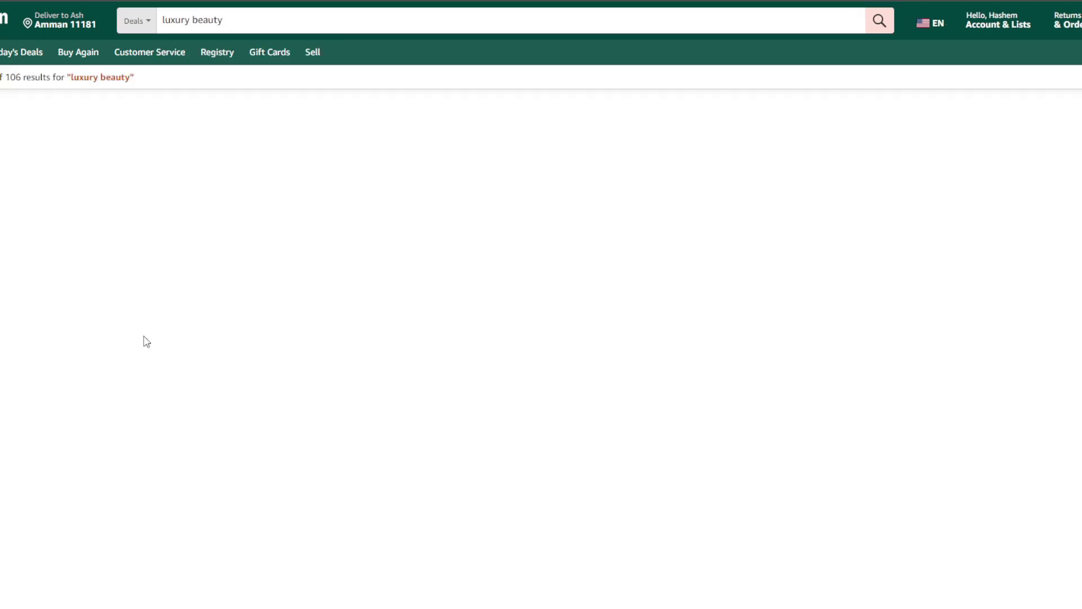
mouse_move(414, 190)
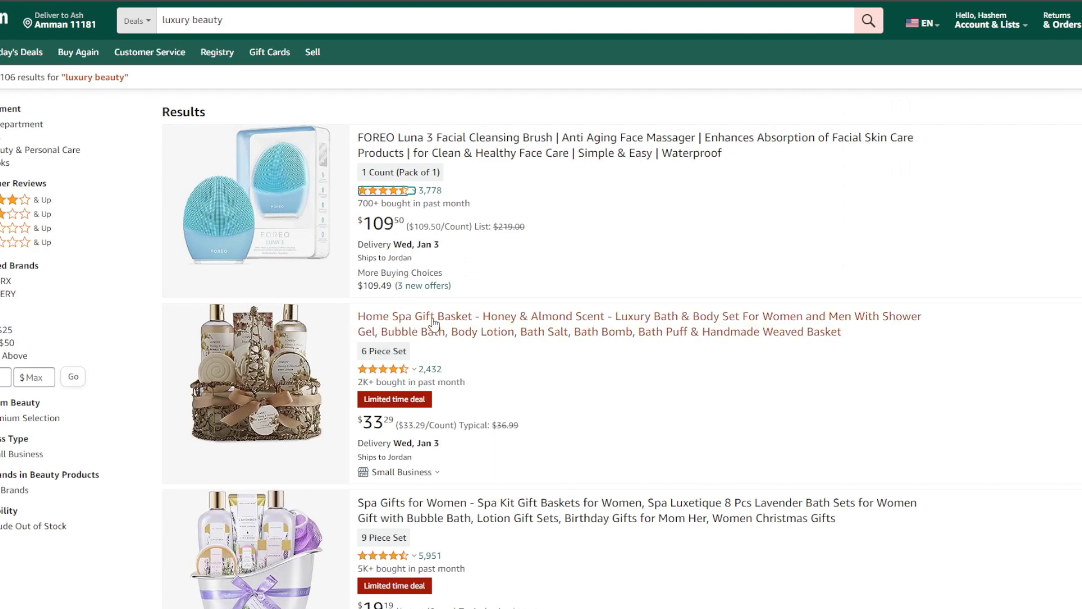
scroll(748, 433, down, 5)
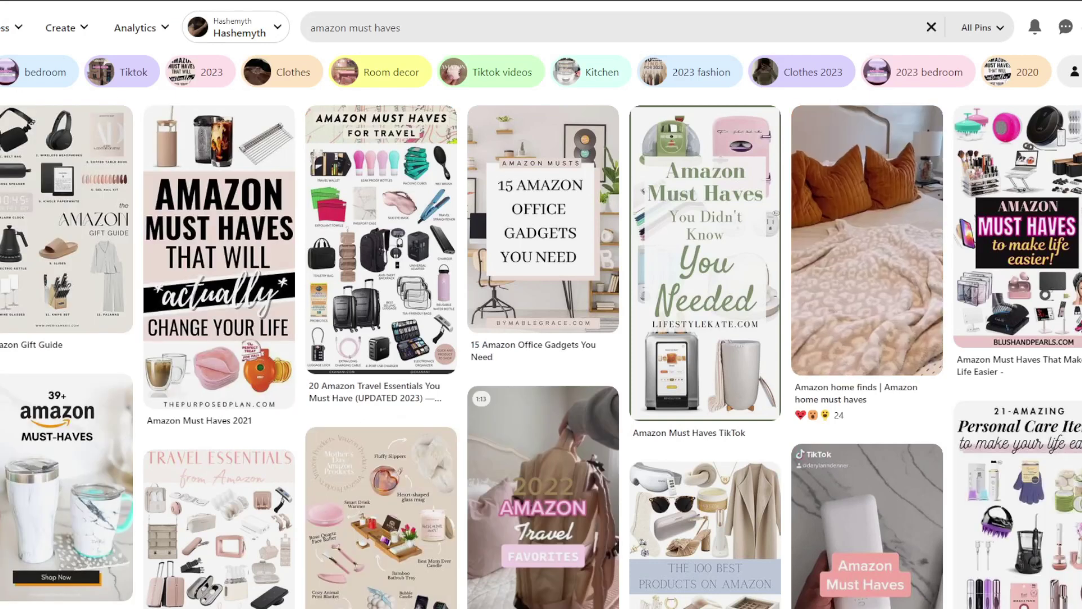
Scroll the 'amazon must haves' pins and open the Morning Skincare pin's closeup.
scroll(319, 232, down, 2)
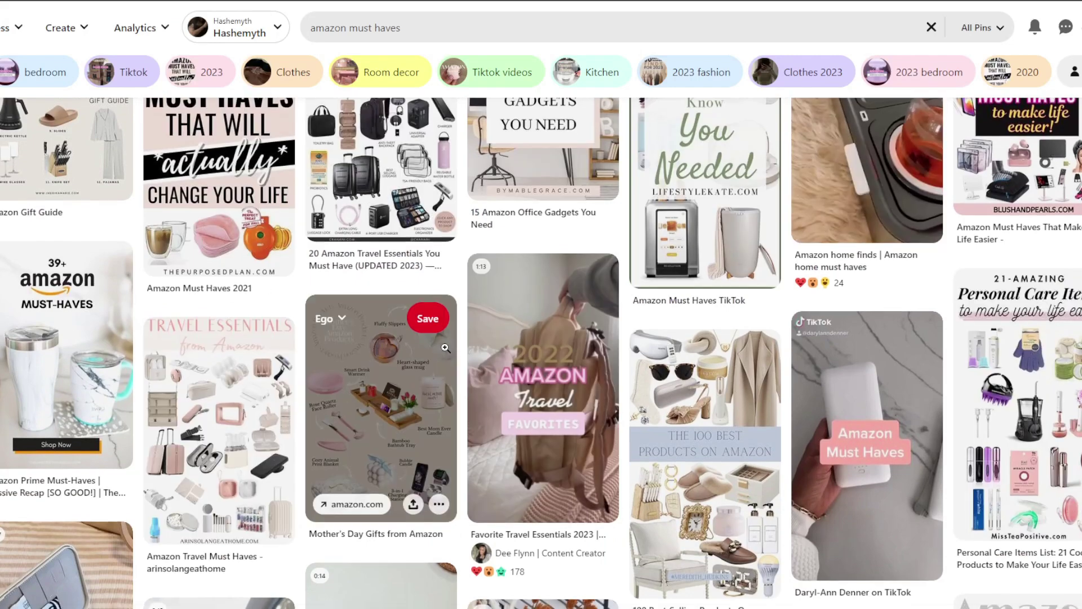
scroll(353, 381, down, 4)
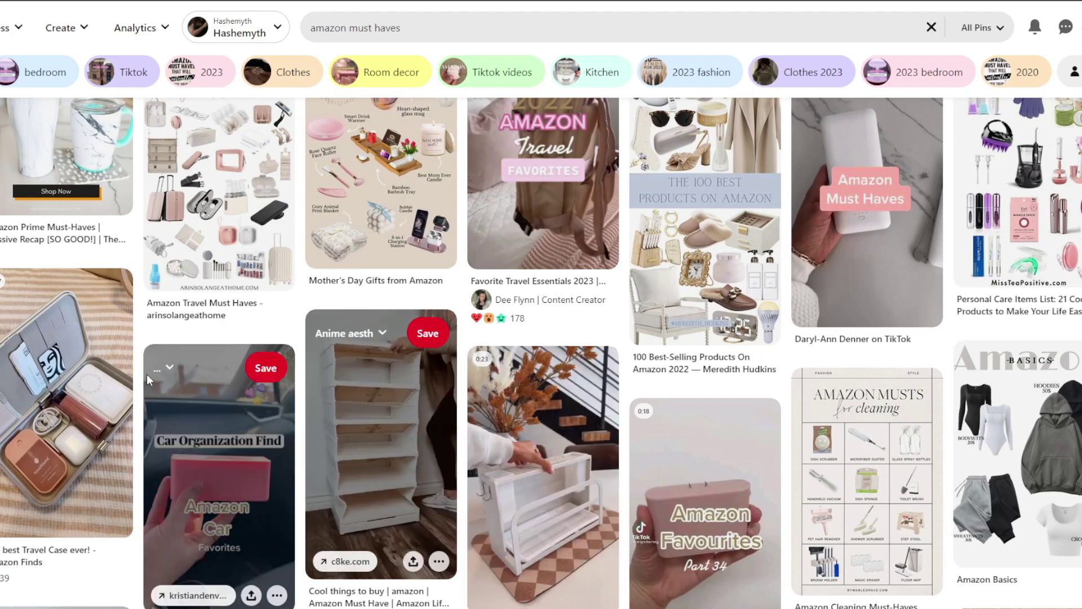
scroll(455, 416, down, 5)
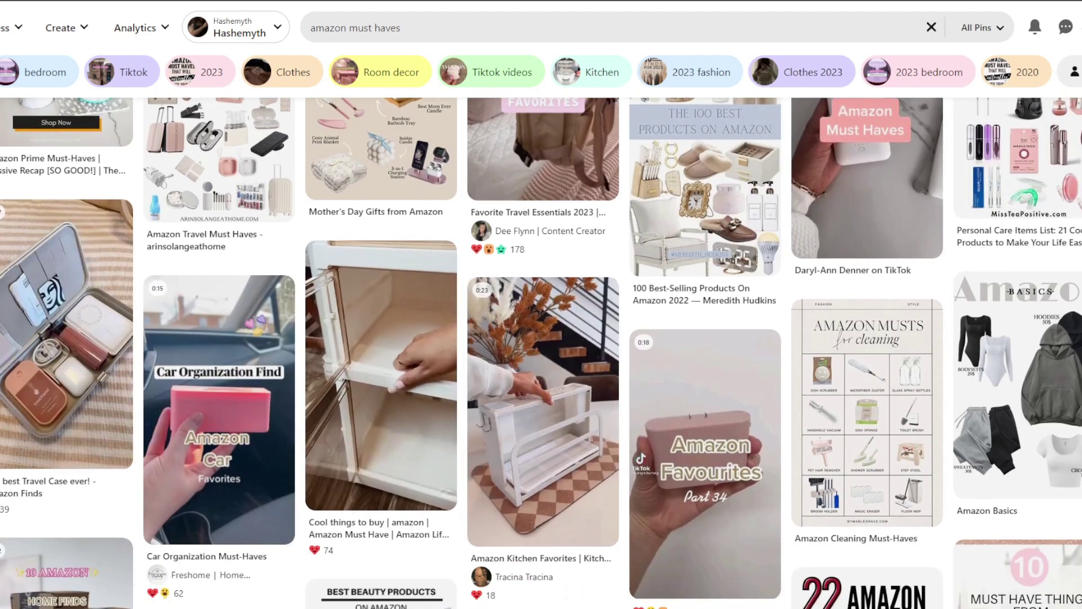
scroll(541, 352, down, 5)
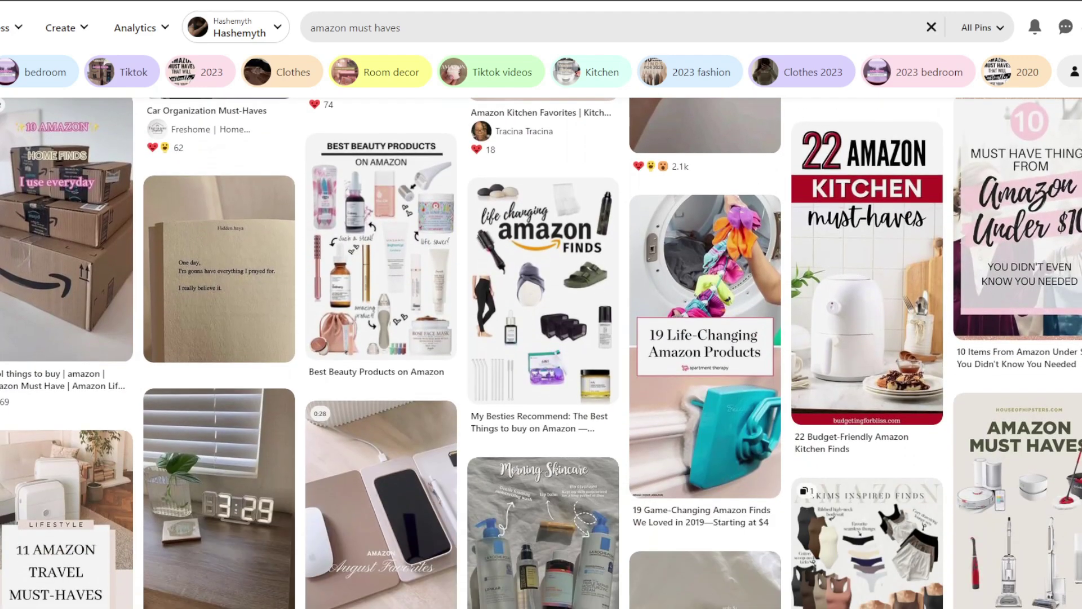
scroll(563, 395, down, 2)
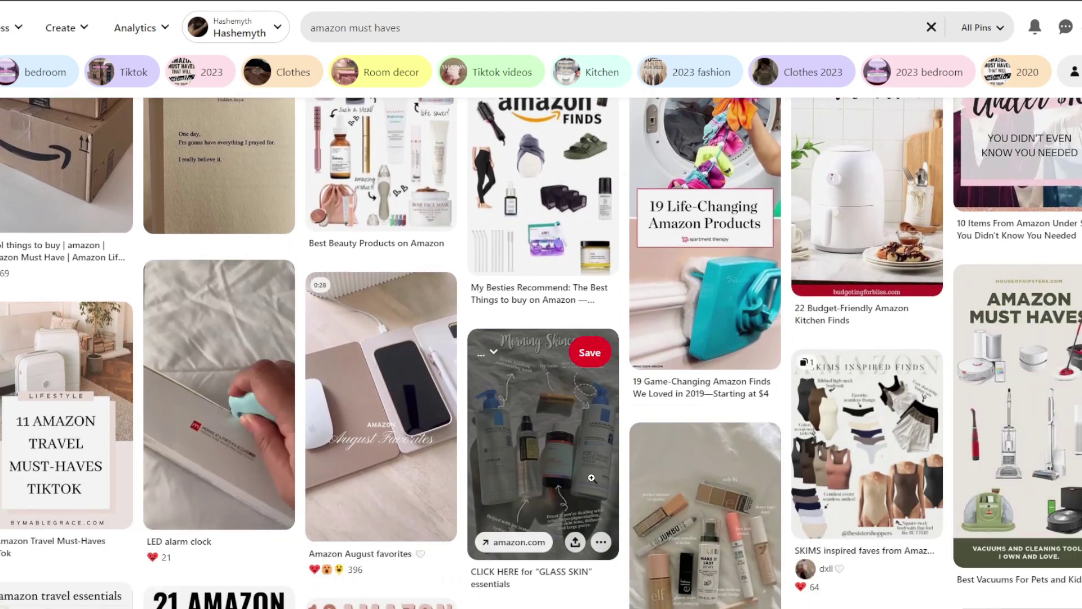
click(576, 480)
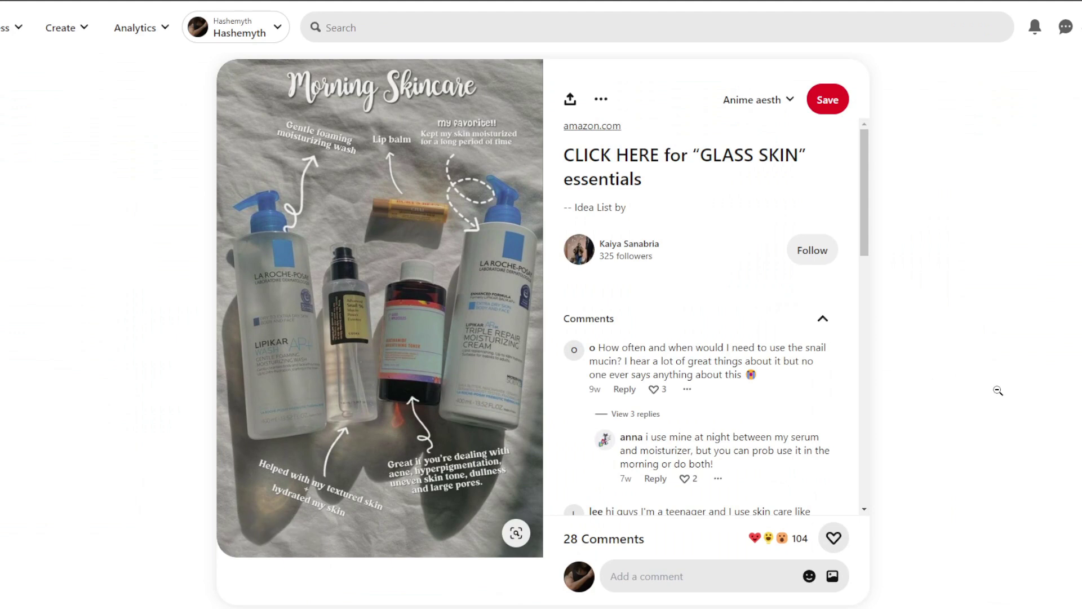
mouse_move(439, 158)
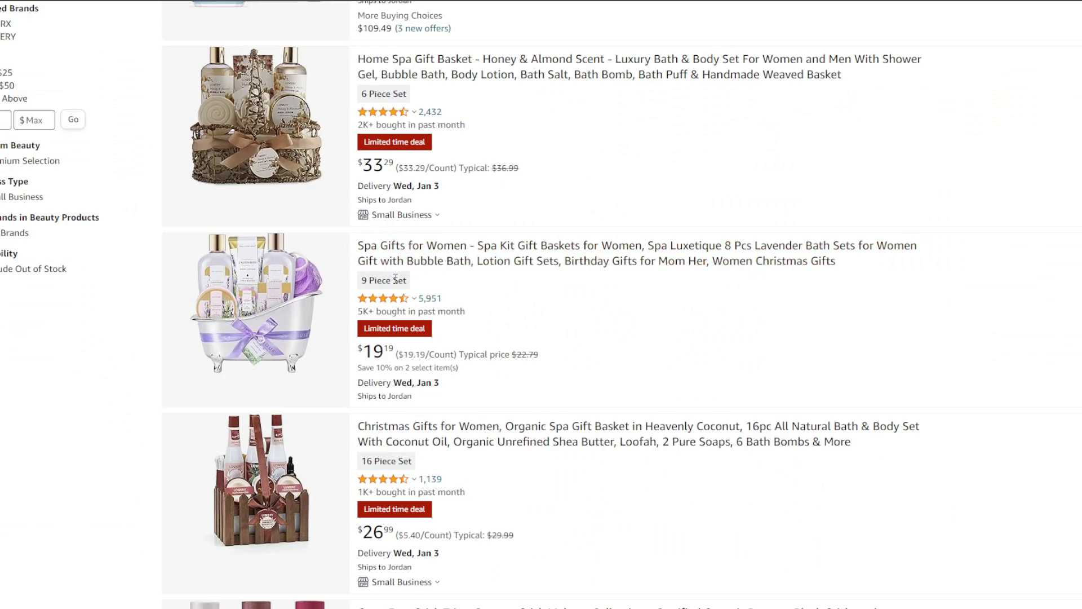
scroll(477, 346, down, 5)
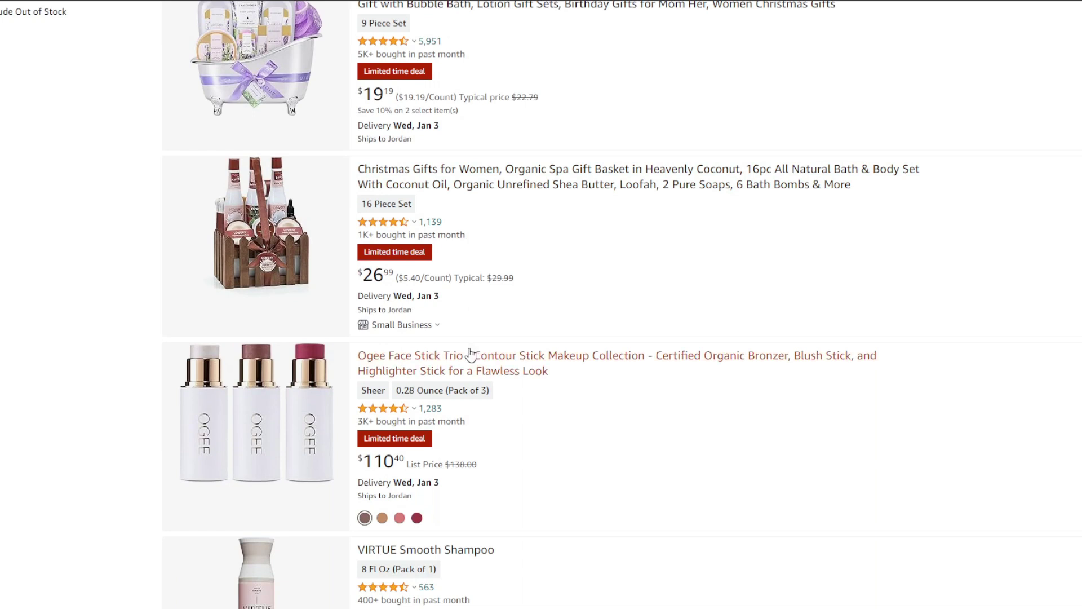
scroll(544, 409, down, 5)
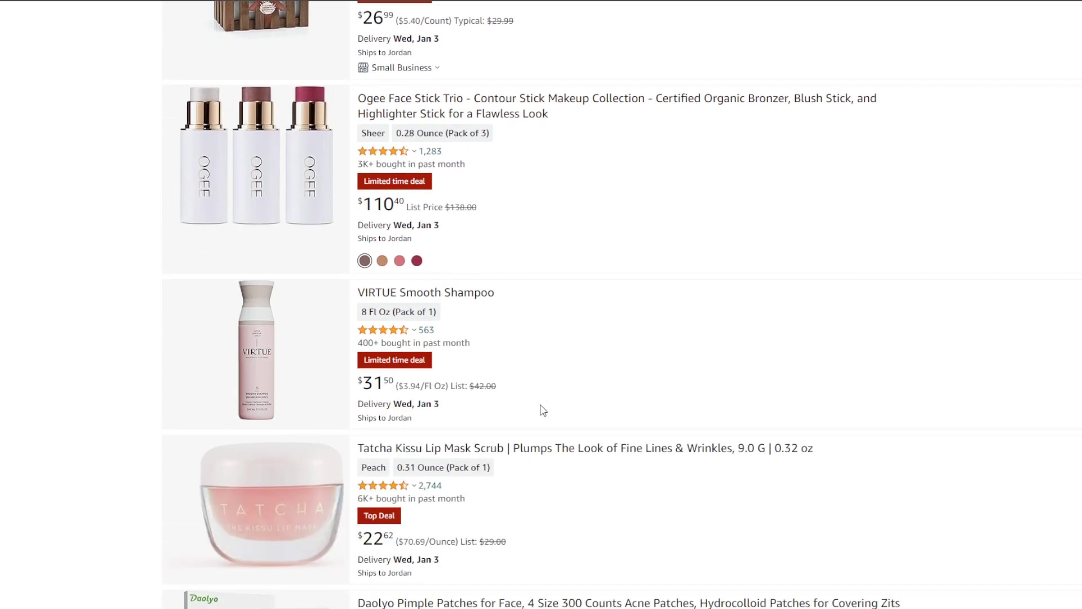
scroll(545, 410, up, 12)
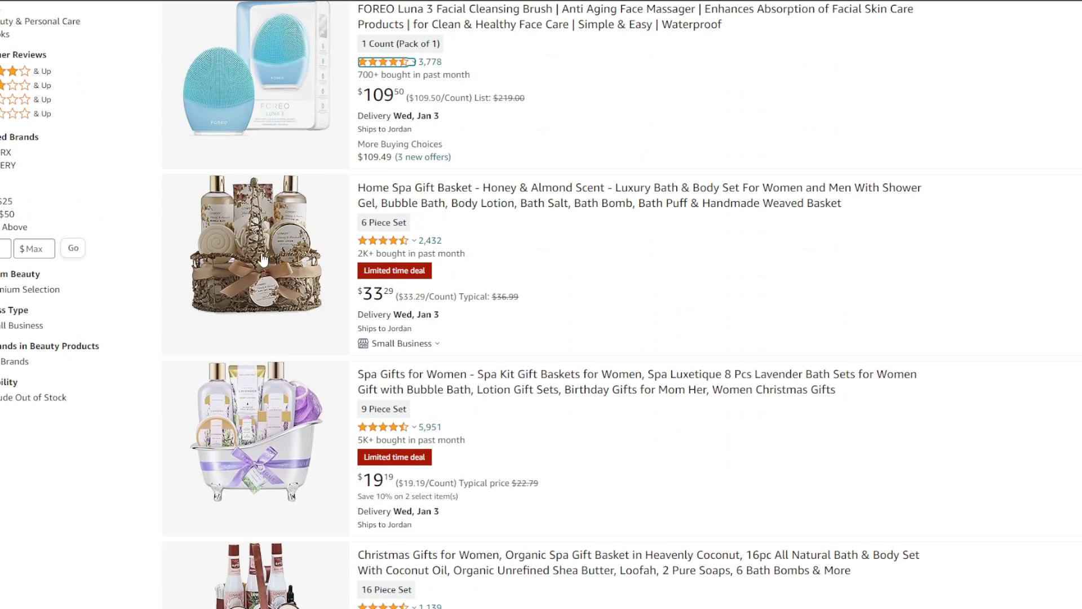
click(263, 259)
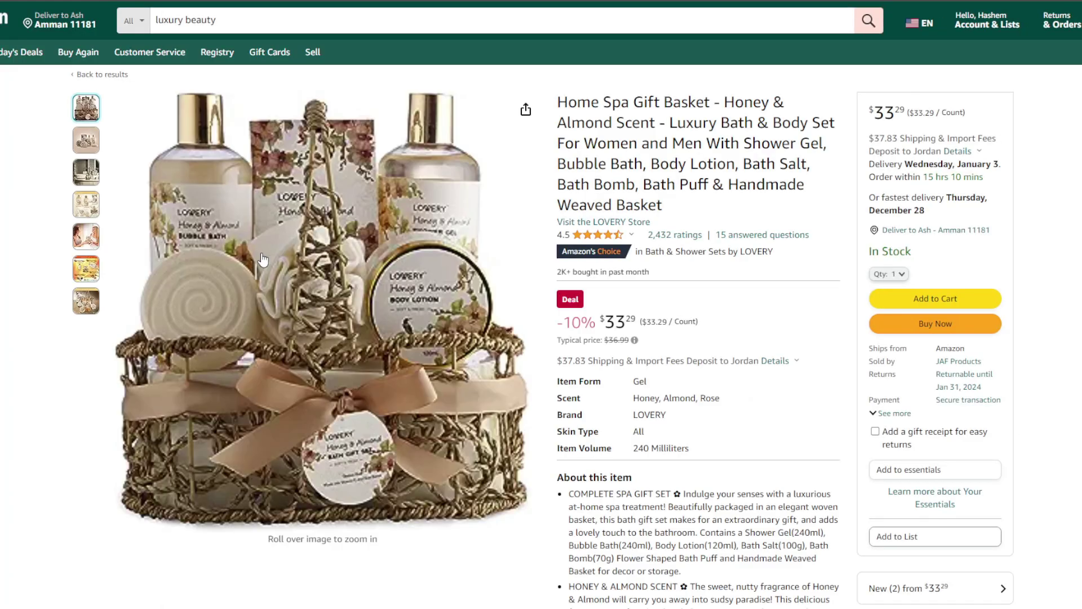
View the product photos of the Home Spa Gift Basket - Honey & Almond set.
mouse_move(85, 301)
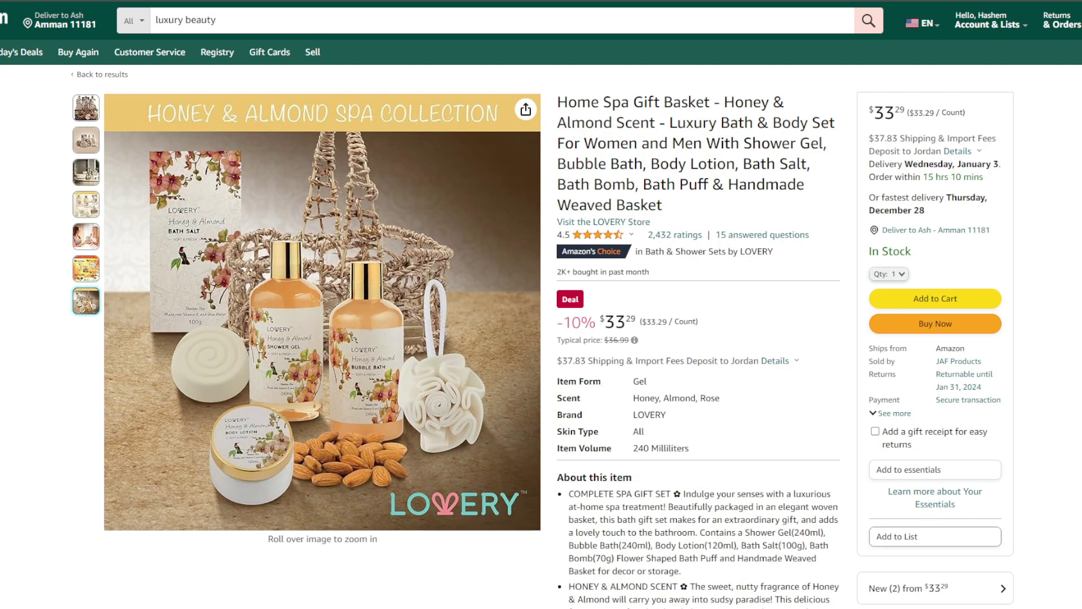
mouse_move(86, 139)
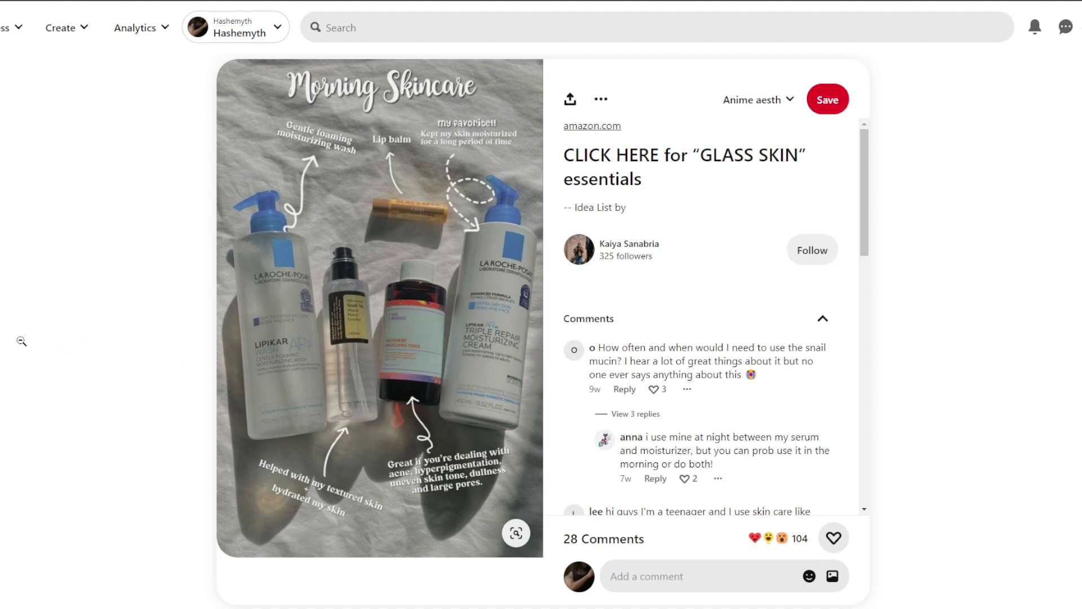
Follow the Morning Skincare pin's amazon.com link to Amazon's Face/Skin Care idea list.
mouse_move(250, 538)
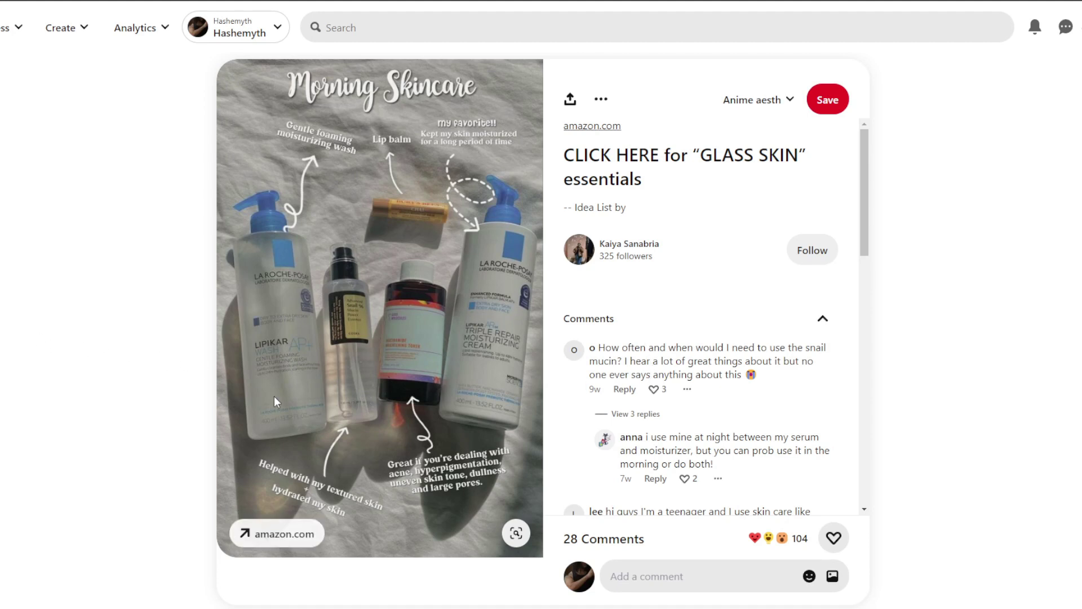
click(250, 536)
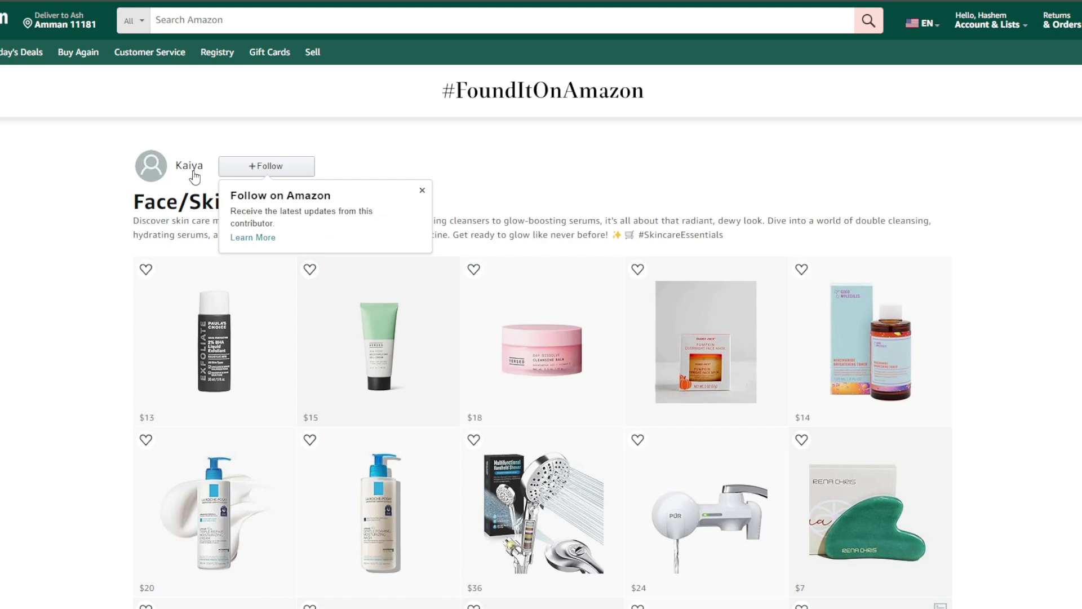
Close the Follow on Amazon prompt and scroll the Face/Skin Care list to the bottom.
click(421, 191)
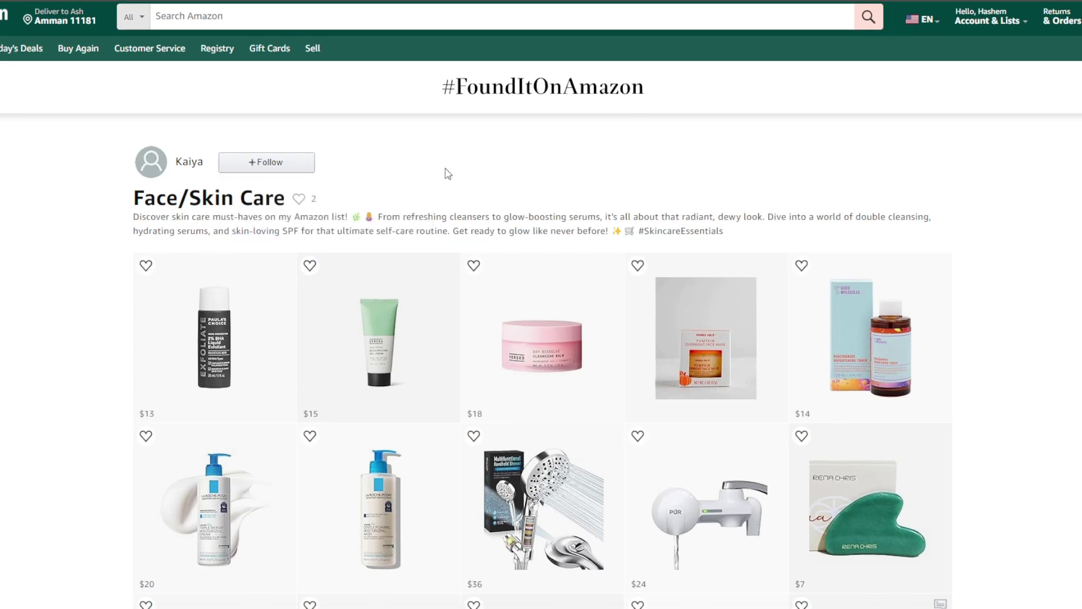
scroll(321, 200, down, 2)
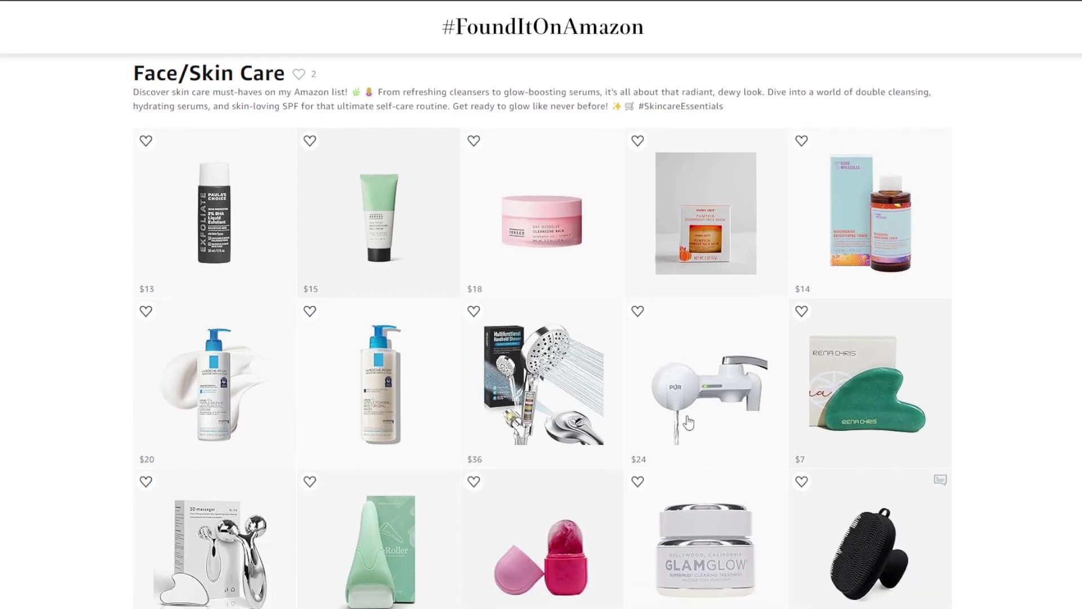
scroll(1058, 297, down, 2)
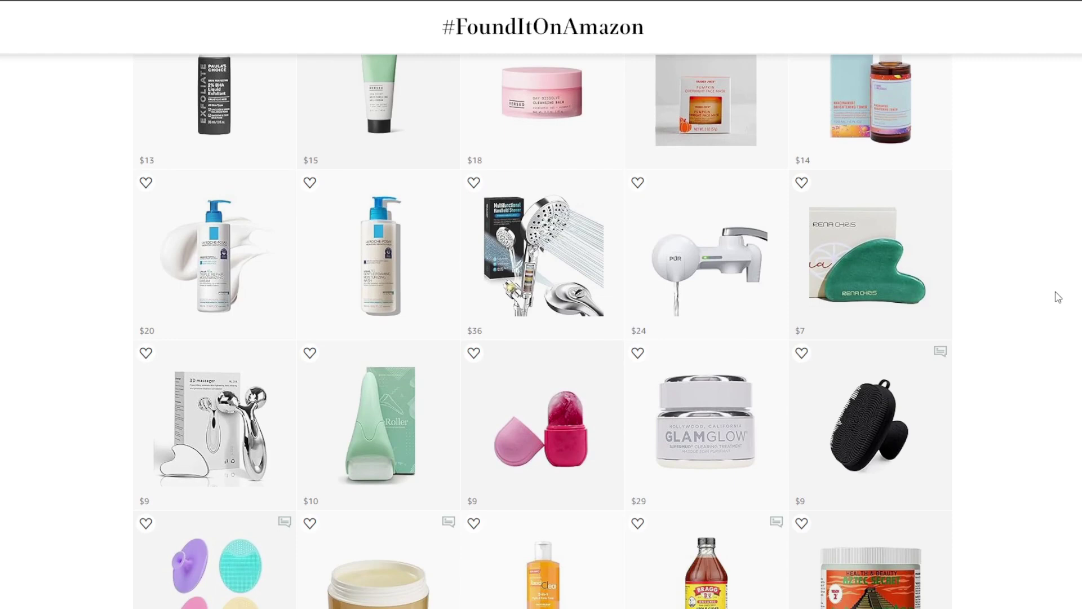
scroll(1057, 297, down, 5)
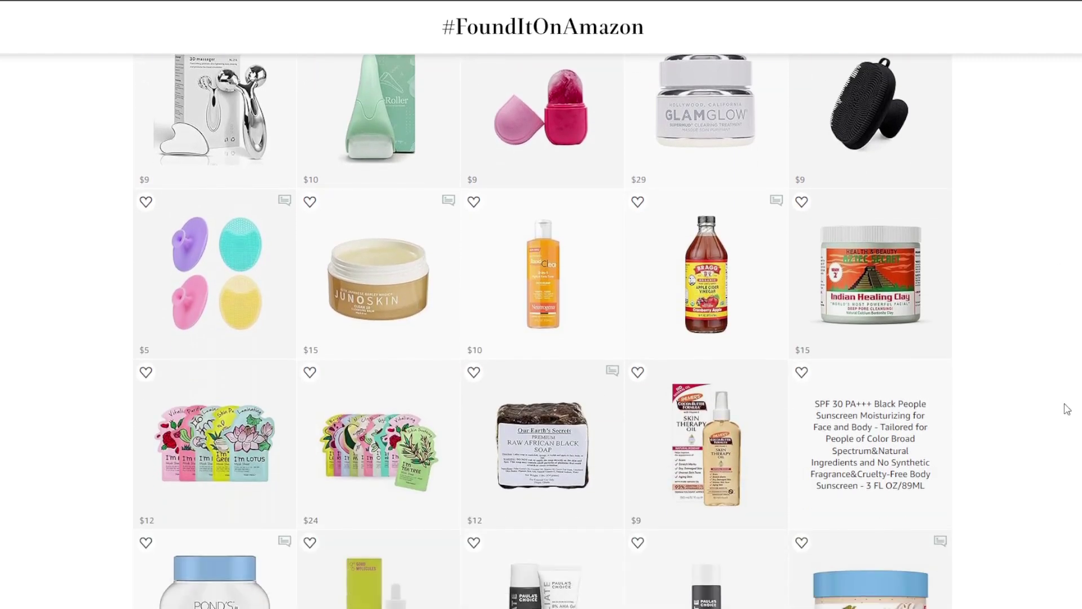
scroll(1066, 408, down, 3)
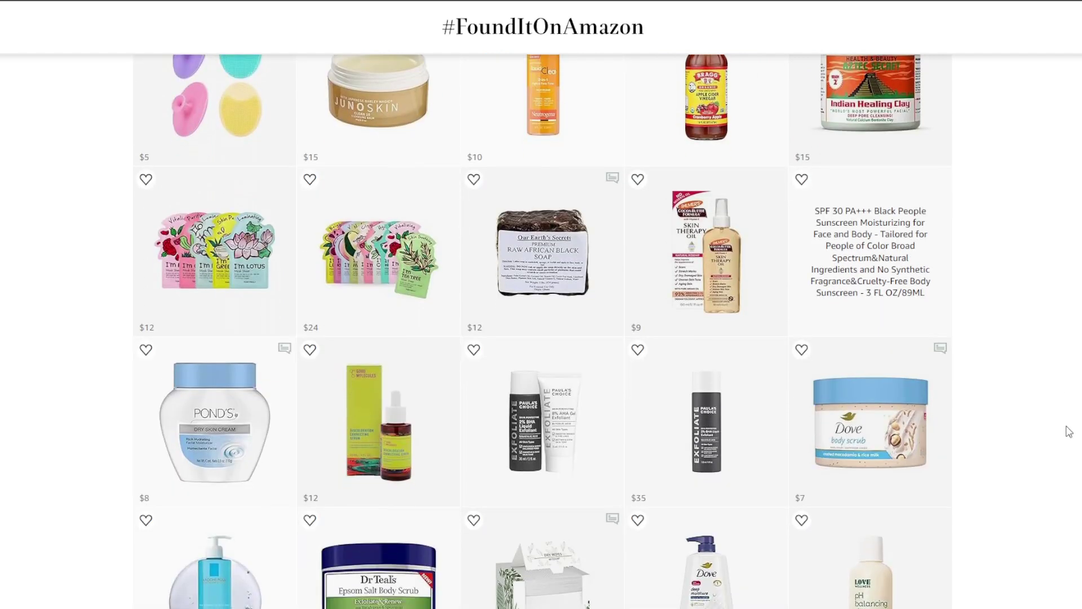
scroll(1069, 431, up, 12)
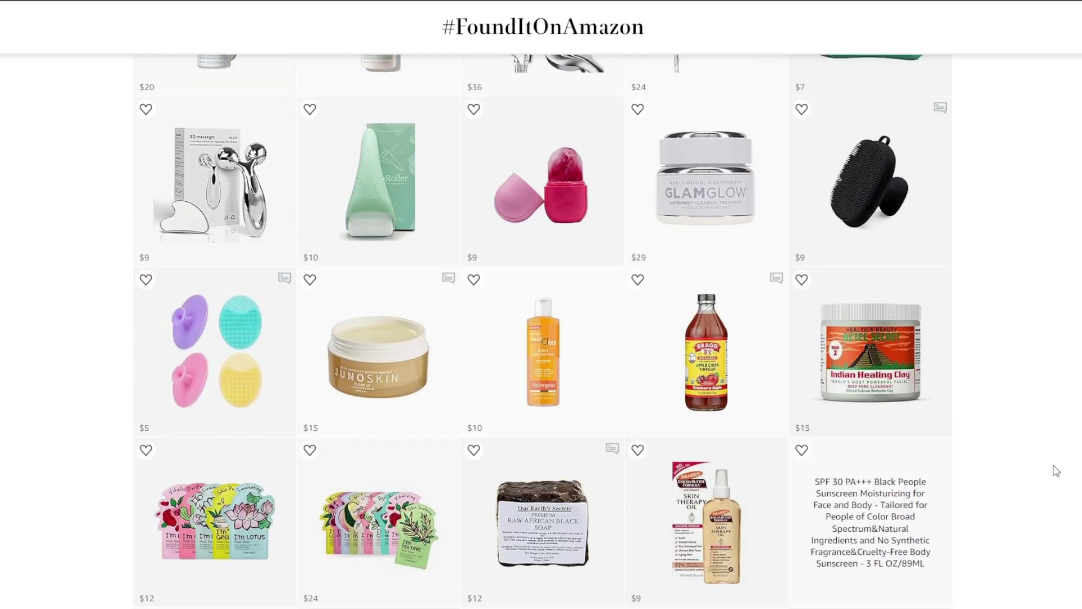
scroll(1056, 470, down, 11)
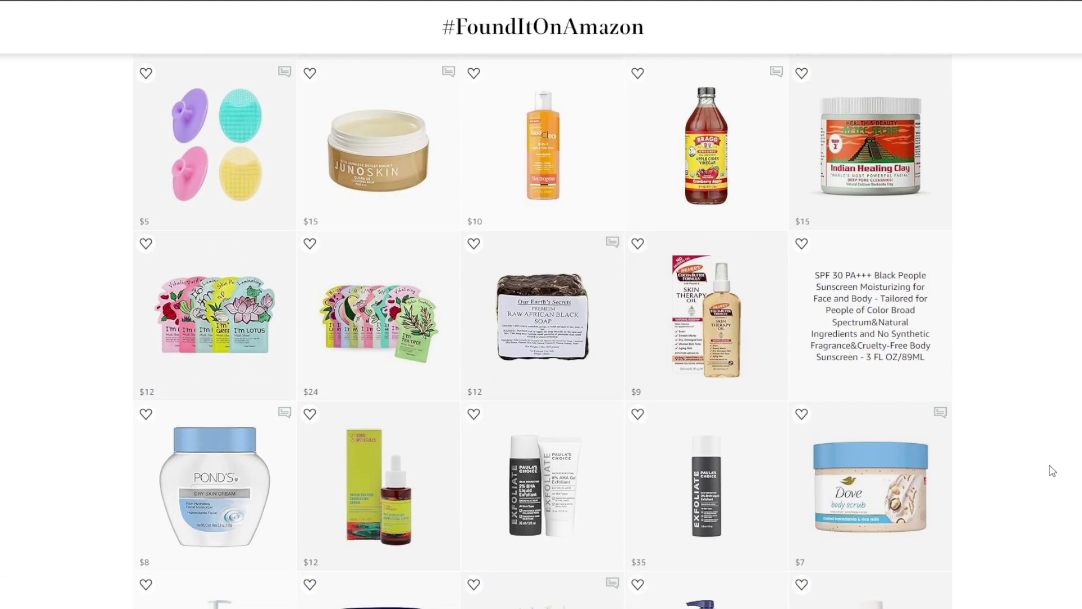
scroll(1053, 471, down, 6)
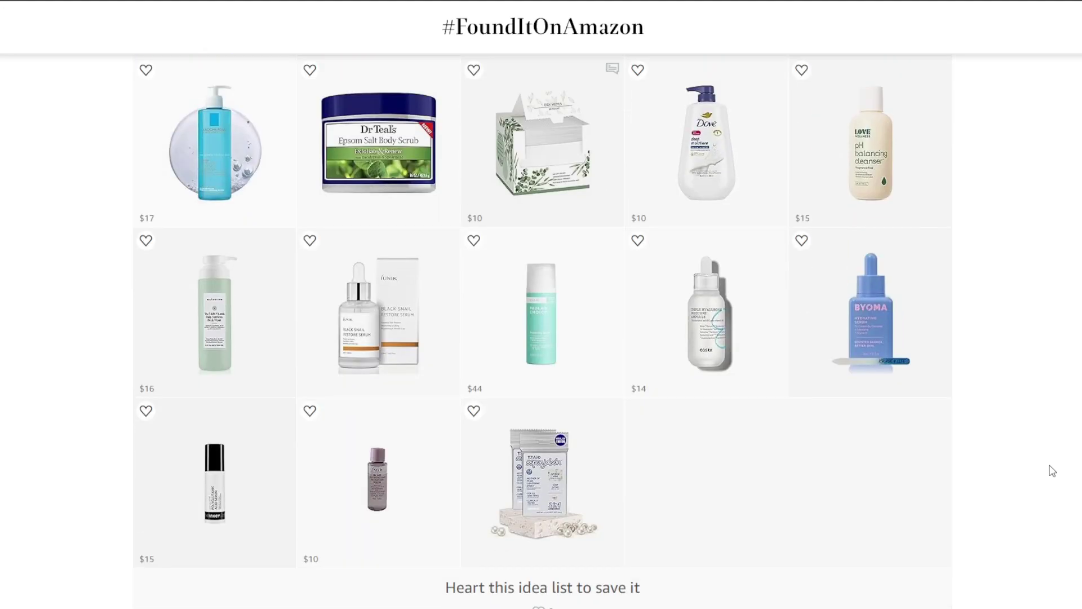
scroll(1052, 471, up, 4)
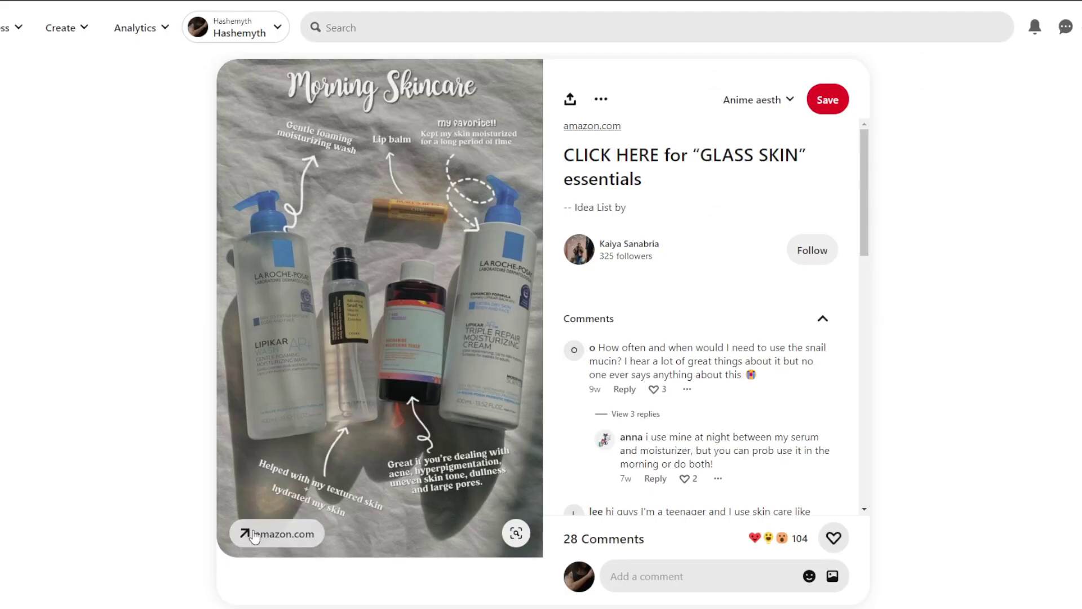